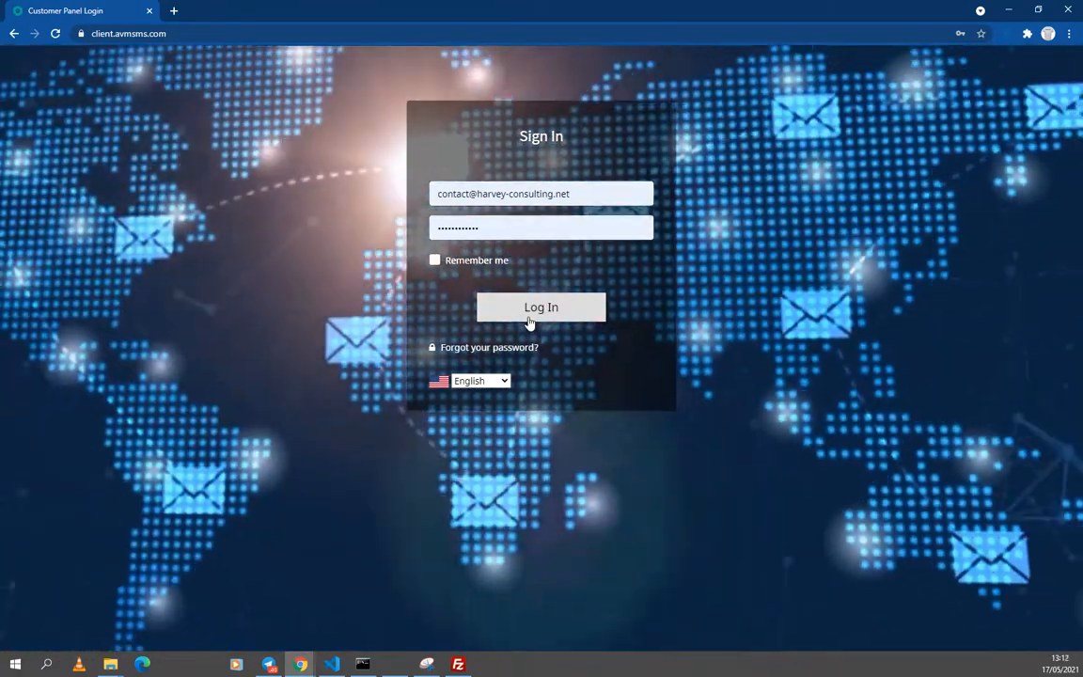
Step: Log in to the Harvey SMS customer panel with the saved e-mail and password
left_click(529, 319)
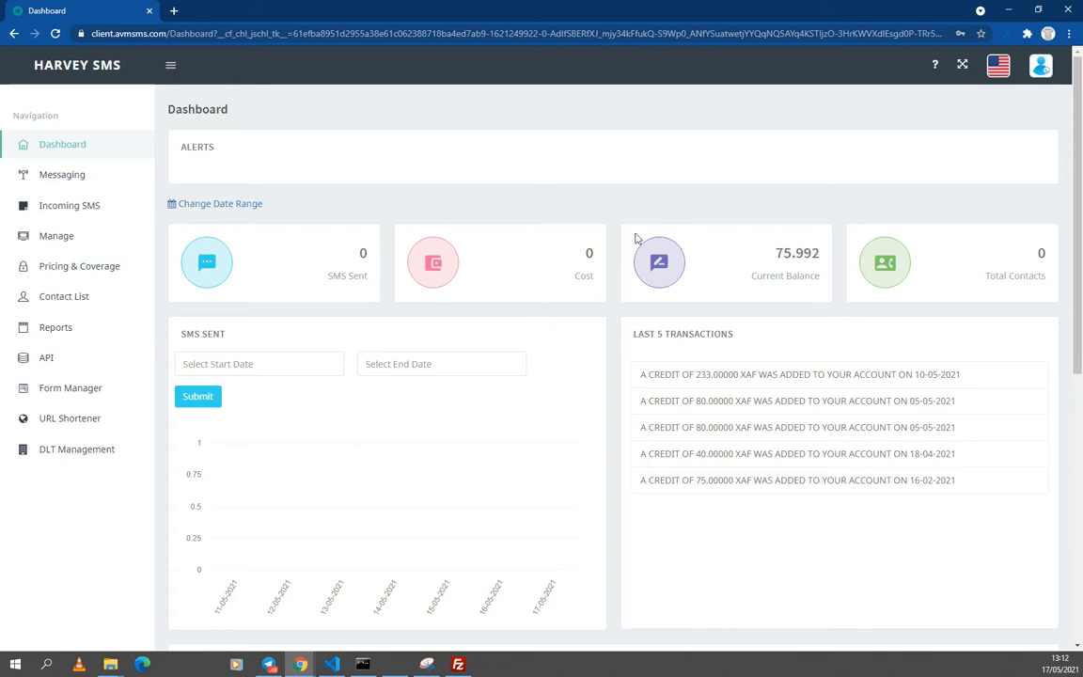
Step: Review the dashboard's cost, contacts, 75.992 balance and credit transactions, then expand Messaging
mouse_move(1078, 184)
left_mouse_down()
mouse_move(1079, 202)
mouse_move(1077, 187)
left_mouse_up()
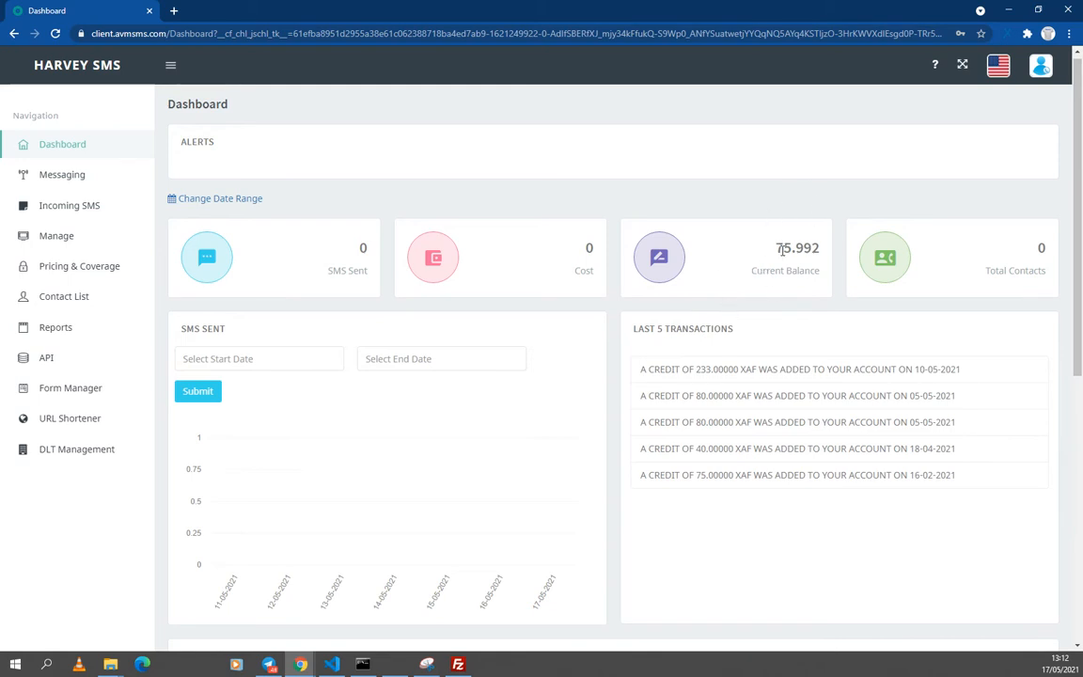
mouse_move(1009, 269)
left_mouse_down()
mouse_move(974, 302)
mouse_move(1028, 270)
left_mouse_up()
left_click_drag(594, 274, 558, 256)
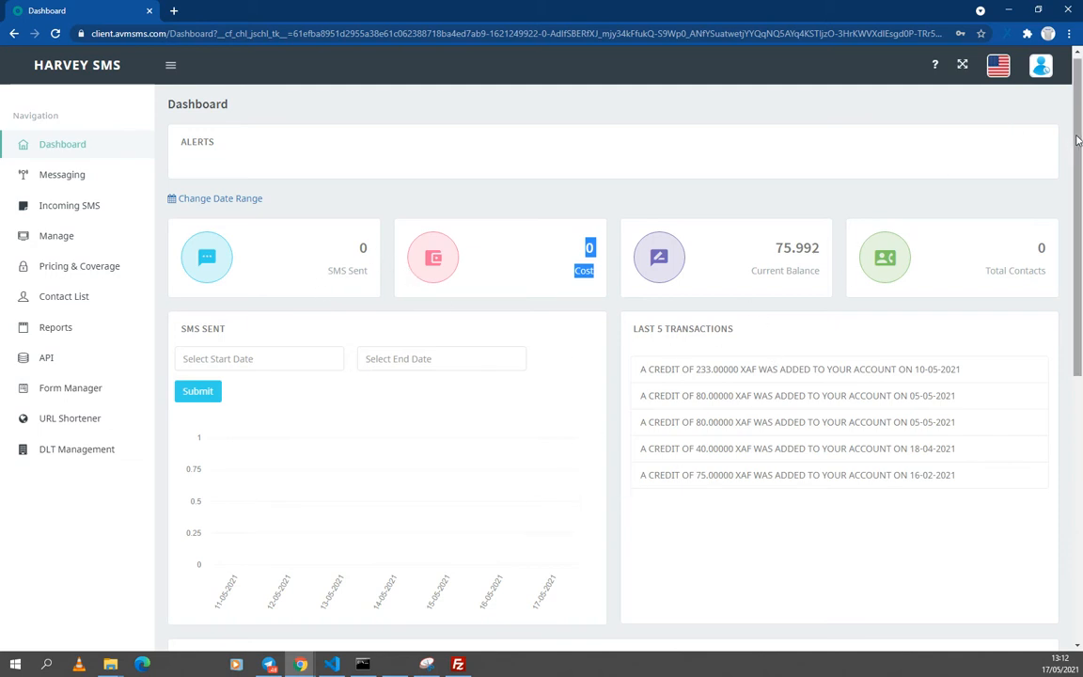
scroll(1077, 140, "down", 2)
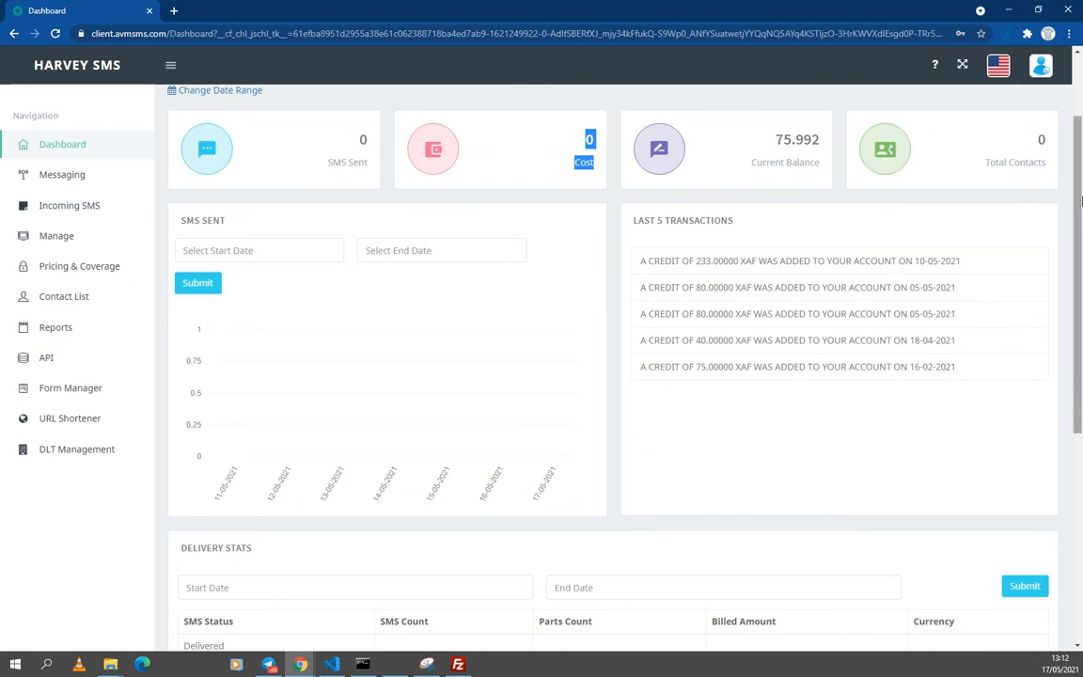
scroll(1079, 246, "down", 1)
scroll(1079, 246, "down", 3)
scroll(1070, 215, "up", 5)
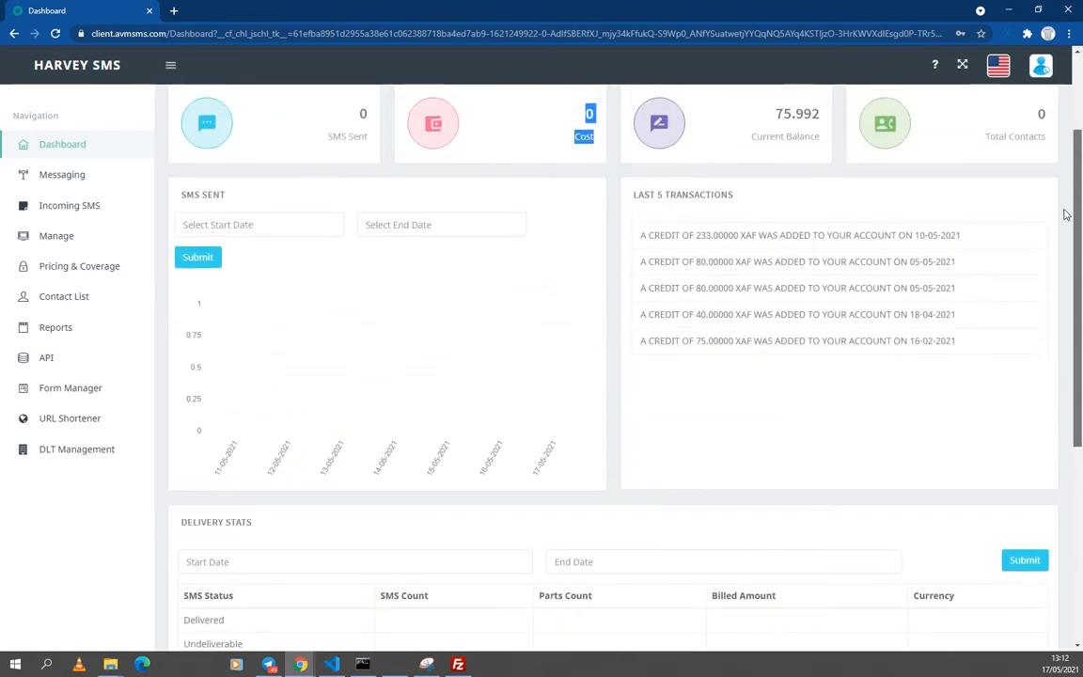
scroll(1064, 141, "up", 1)
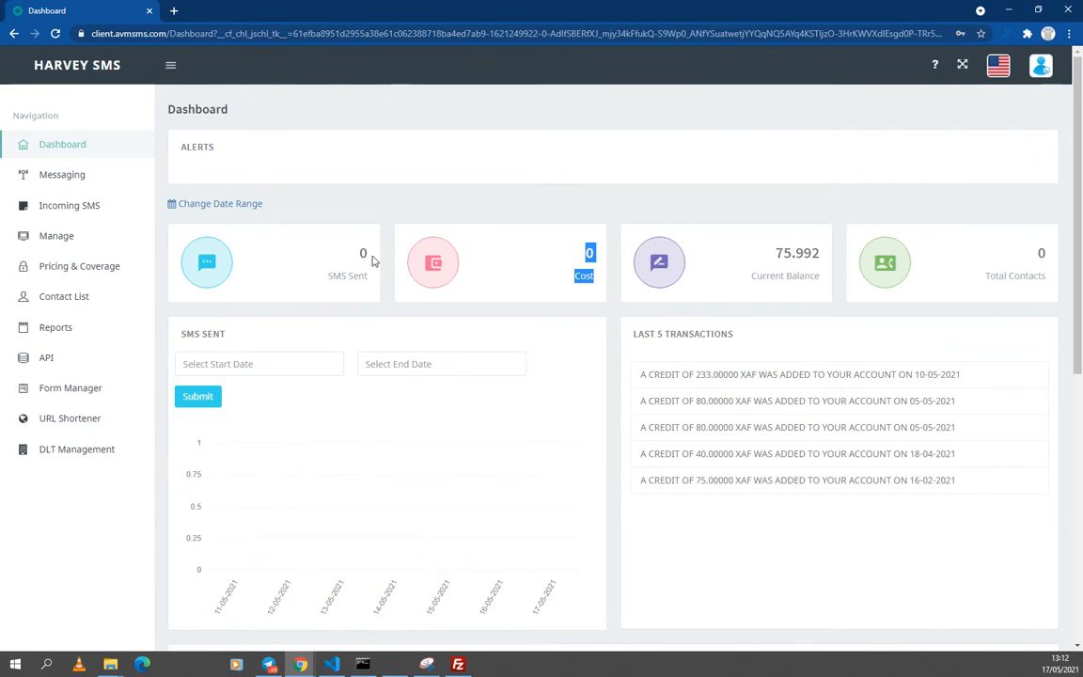
left_click(325, 180)
left_click(104, 183)
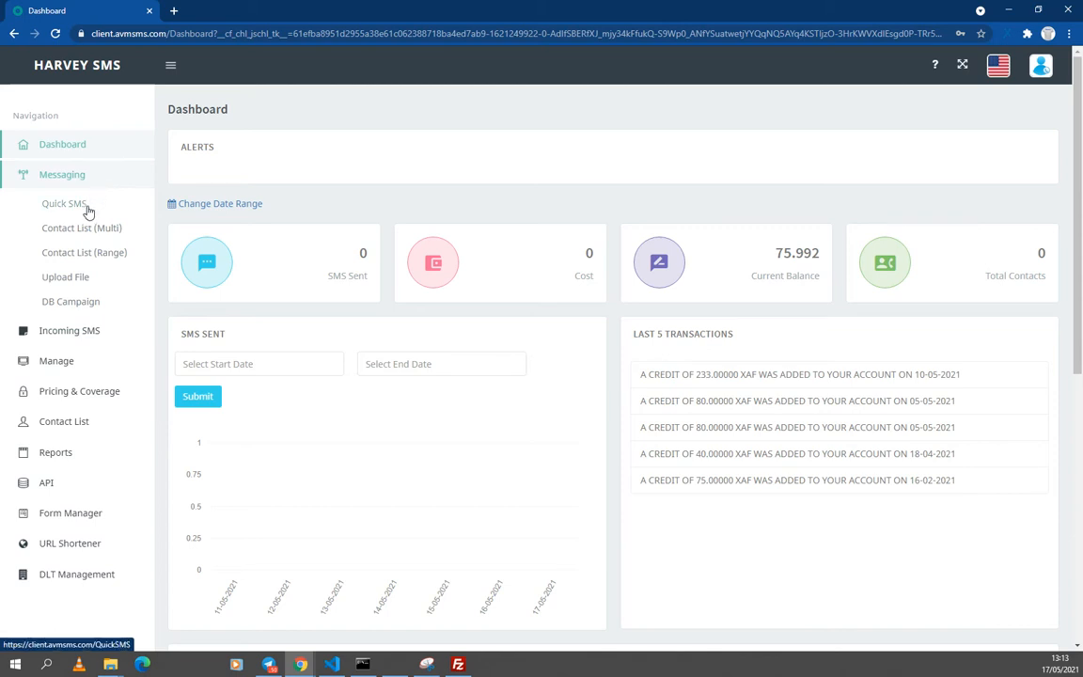
Step: Open the Quick SMS form from Messaging and place the cursor in Enter Phone Numbers
left_click(66, 204)
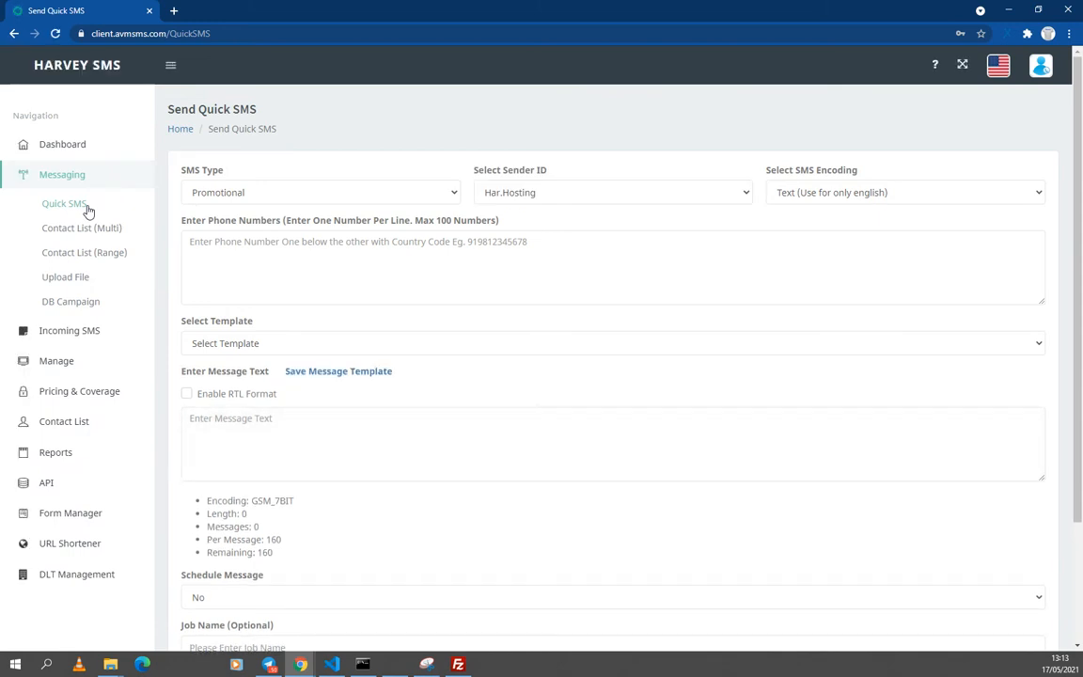
left_click(347, 252)
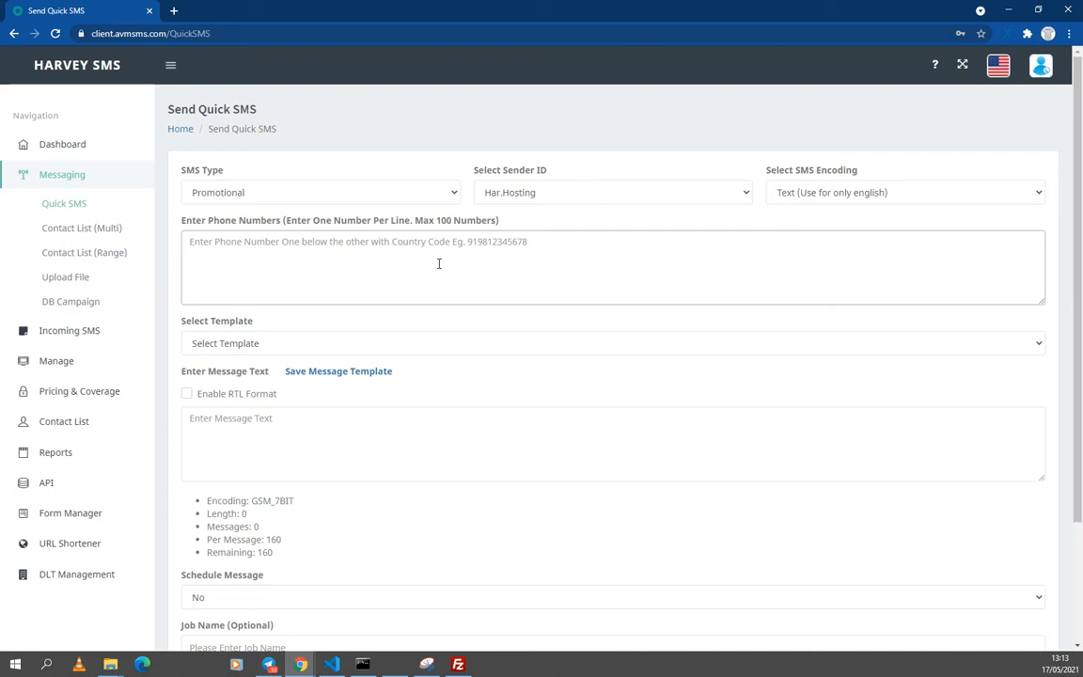
Step: Enter four recipient numbers prefixed with 237, one per line, by copying and pasting the first
left_click(438, 263)
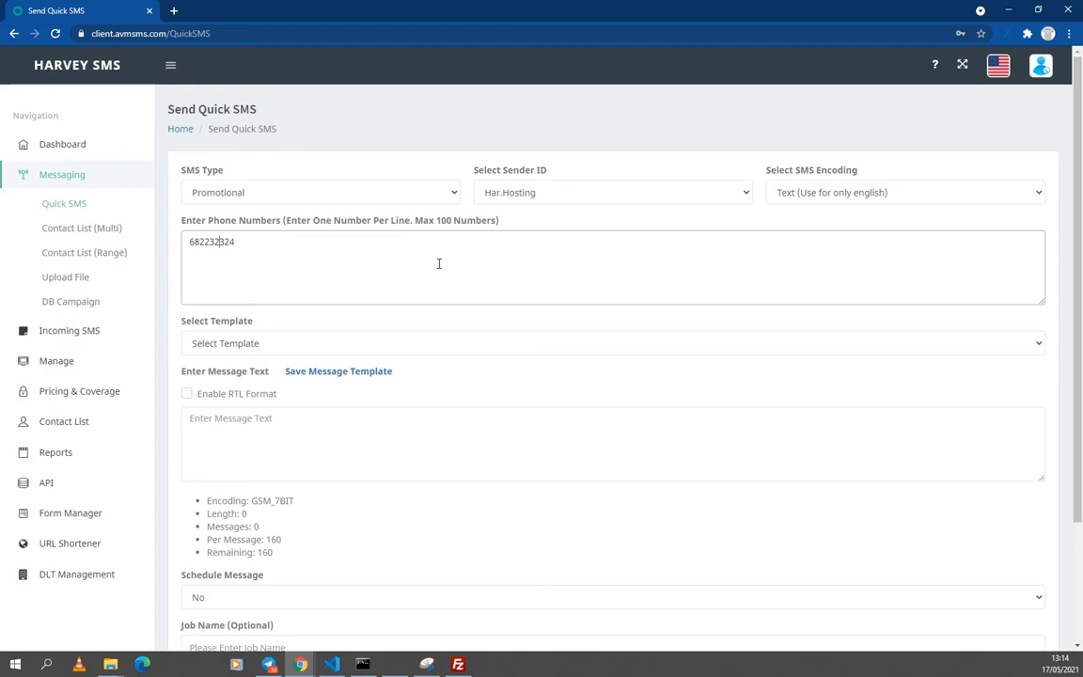
type("237")
key("ctrl+a")
key("ctrl+c")
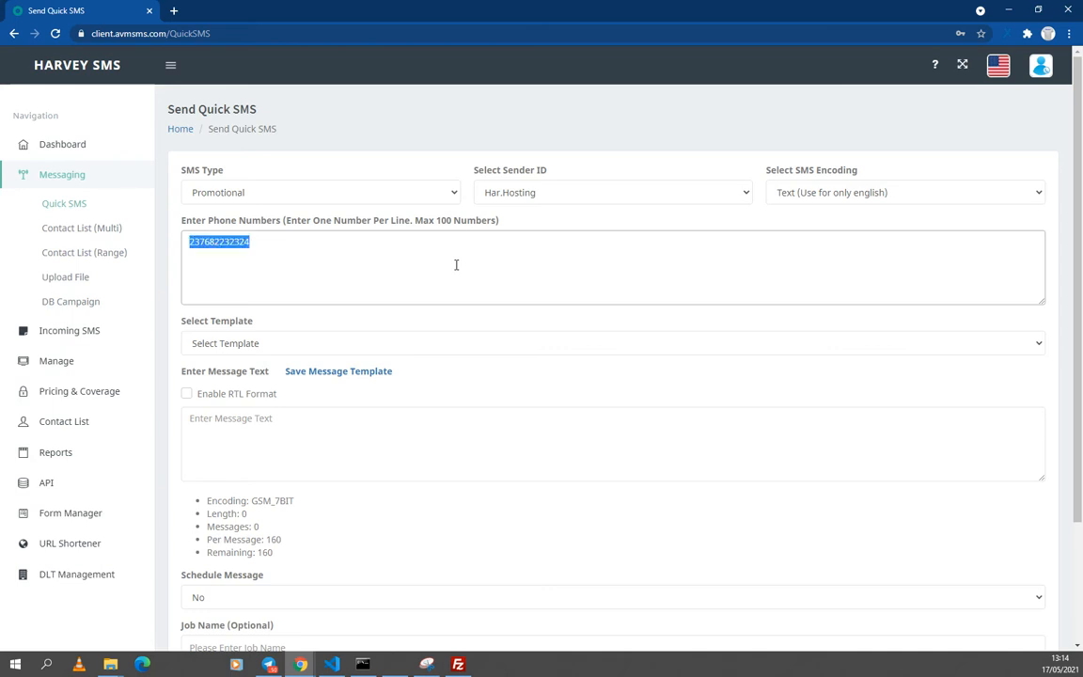
left_click(456, 264)
key("ctrl+v")
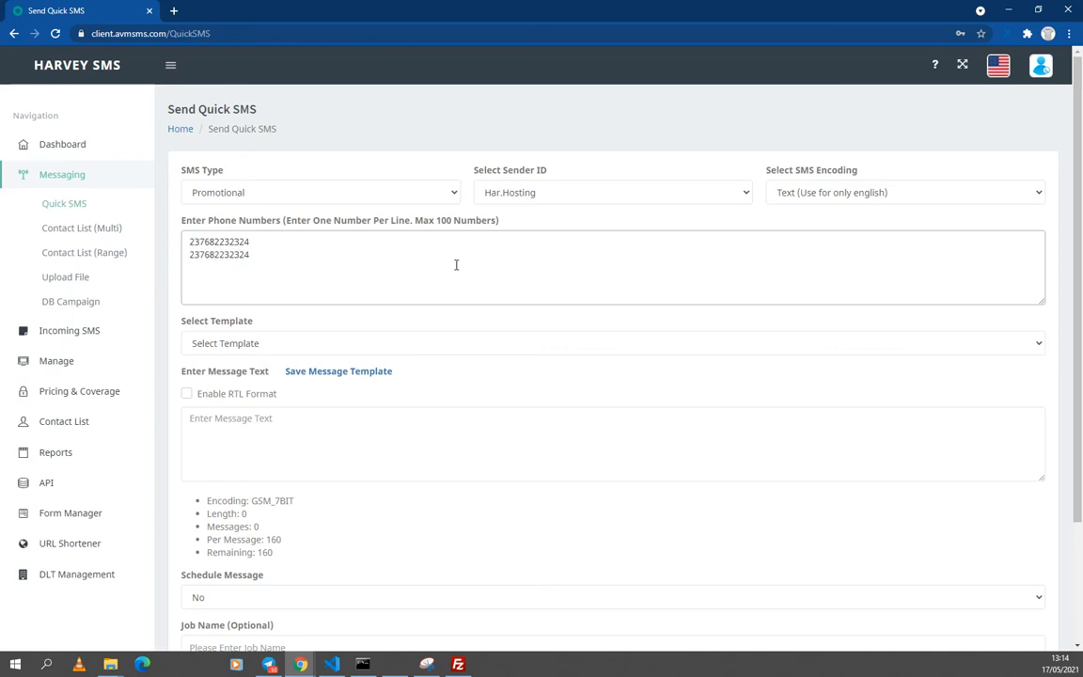
key("ctrl+v")
key("ctrl+v")
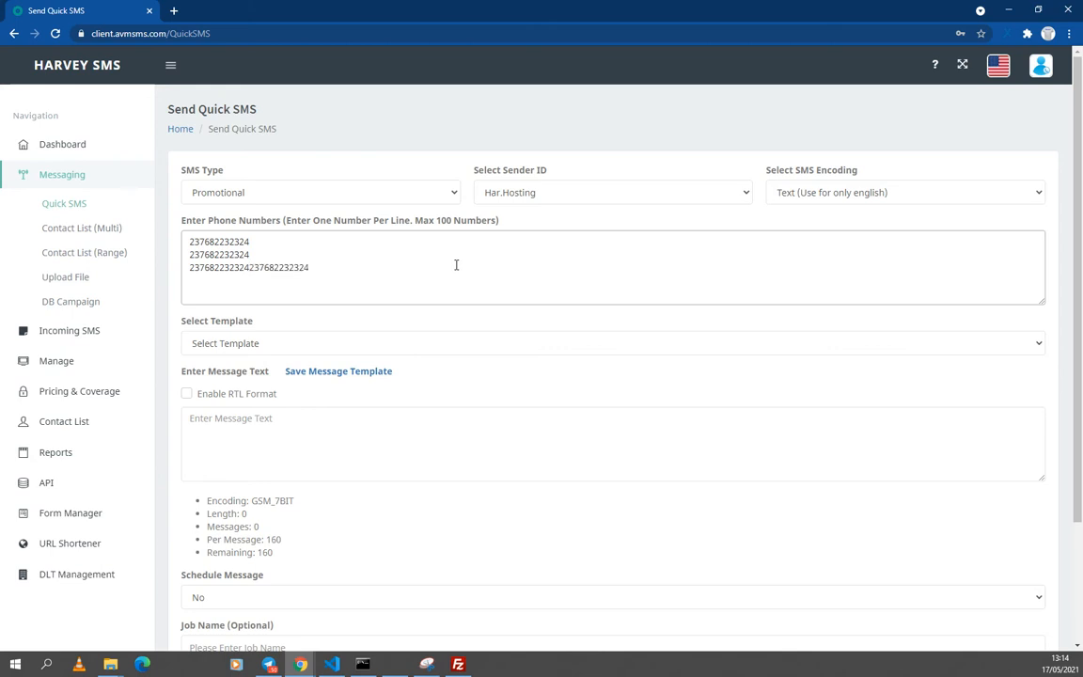
key("Left")
key("Left")
key("Left")
key("Left")
key("BackSpace")
key("Return")
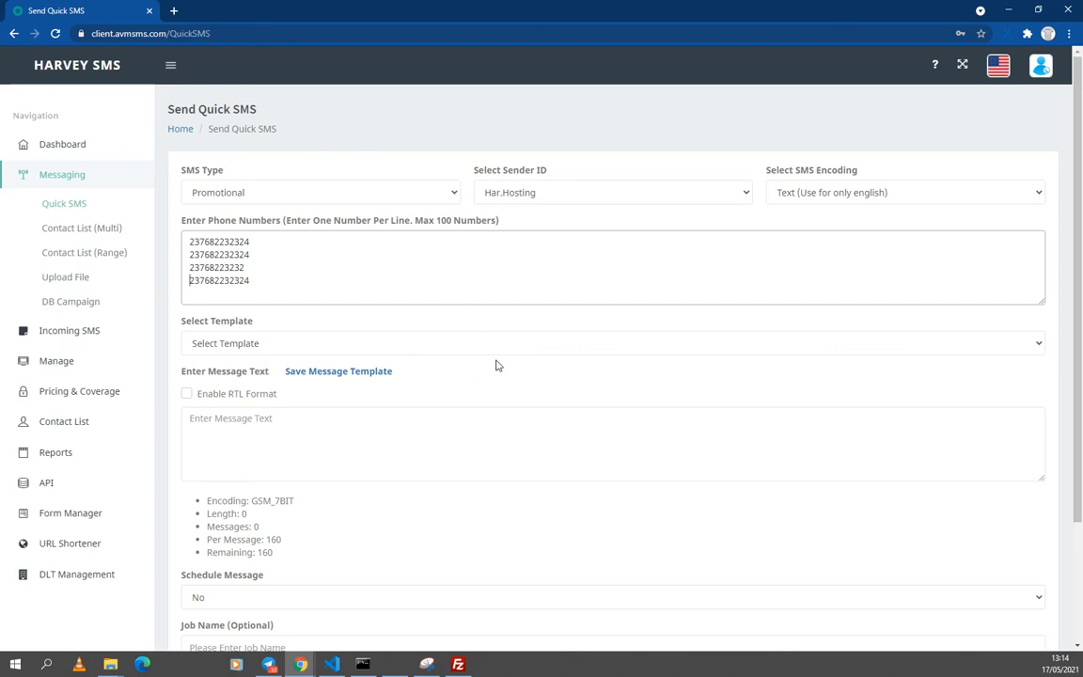
Step: Keep Har.Hosting as the sender ID
left_click(554, 196)
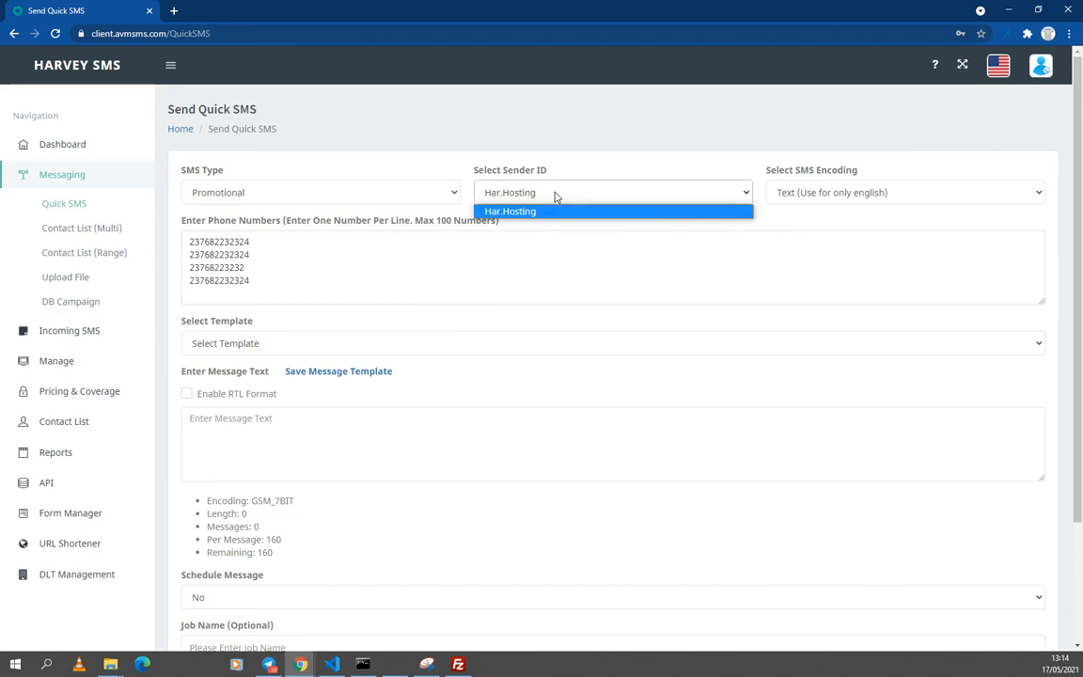
left_click(555, 196)
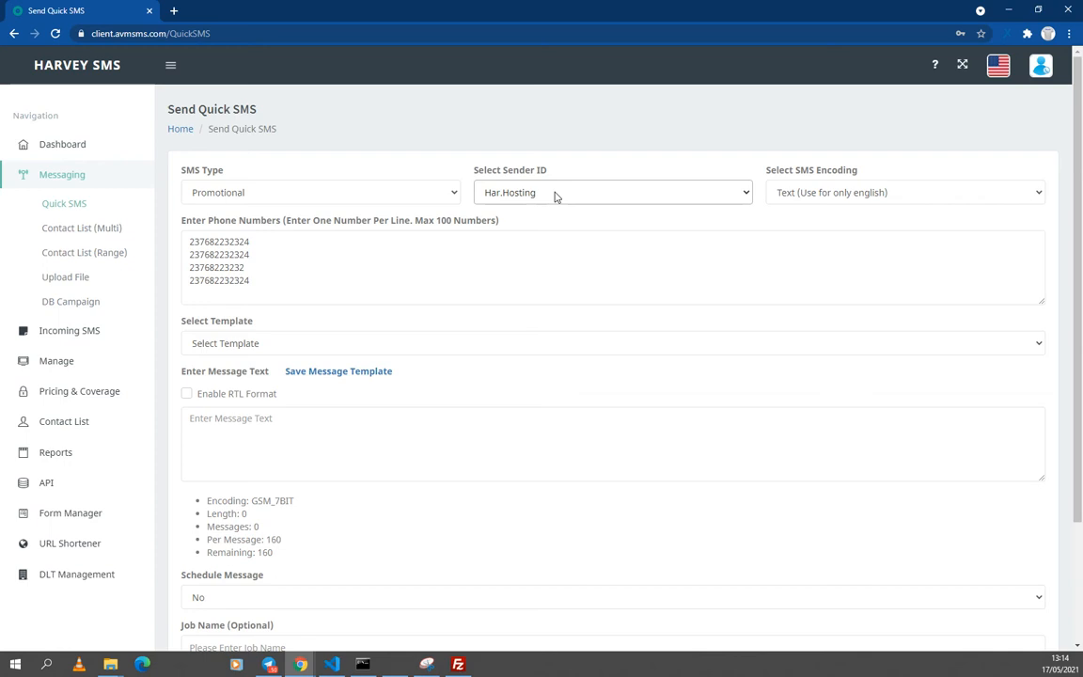
left_click(555, 195)
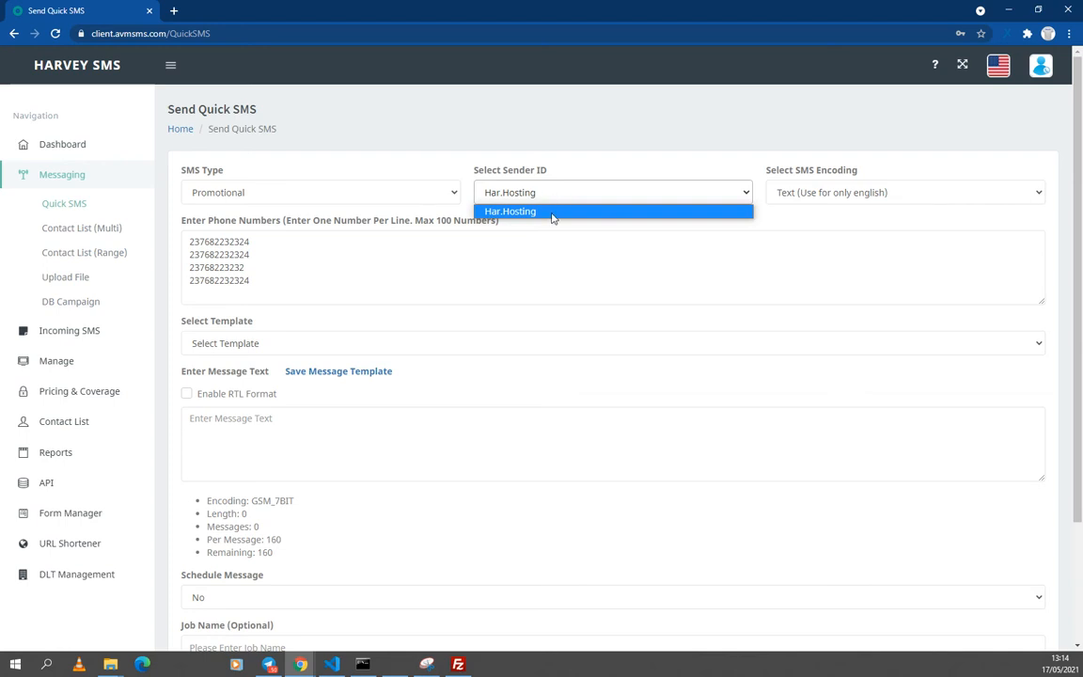
left_click(552, 212)
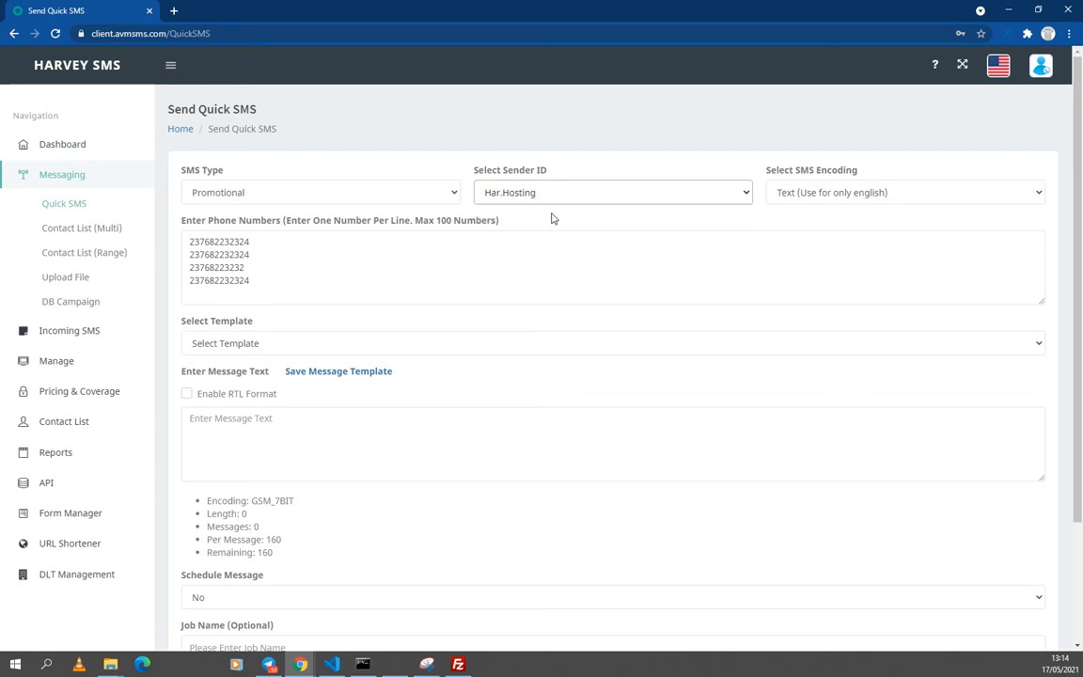
Step: Set the SMS encoding to Unicode (Use for all languages)
left_click(843, 195)
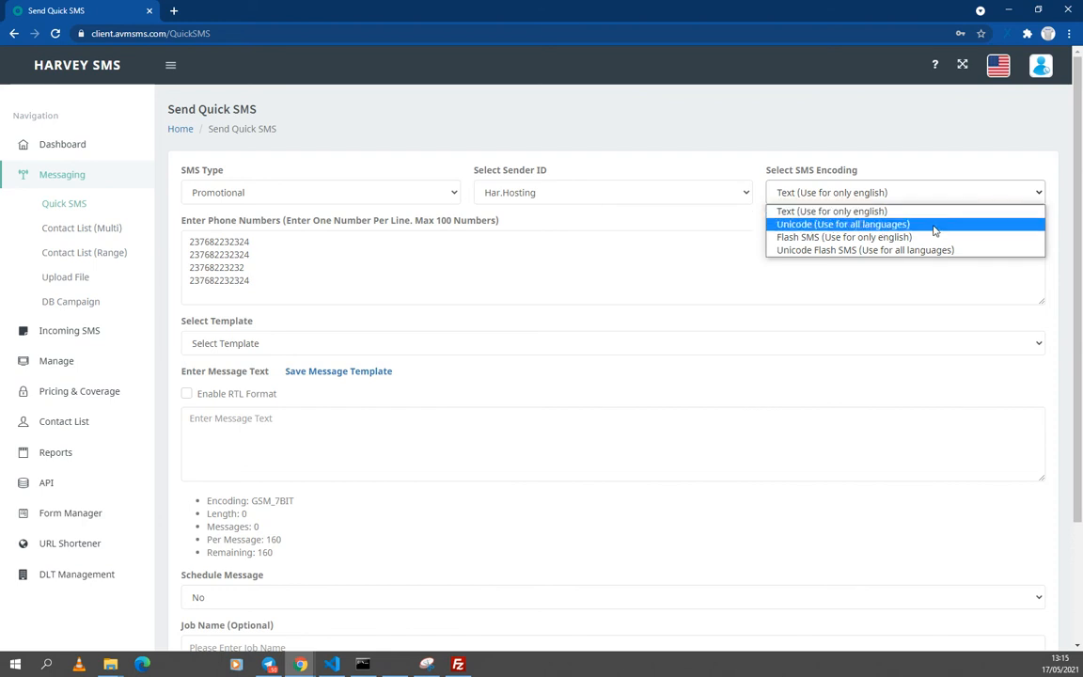
left_click(858, 223)
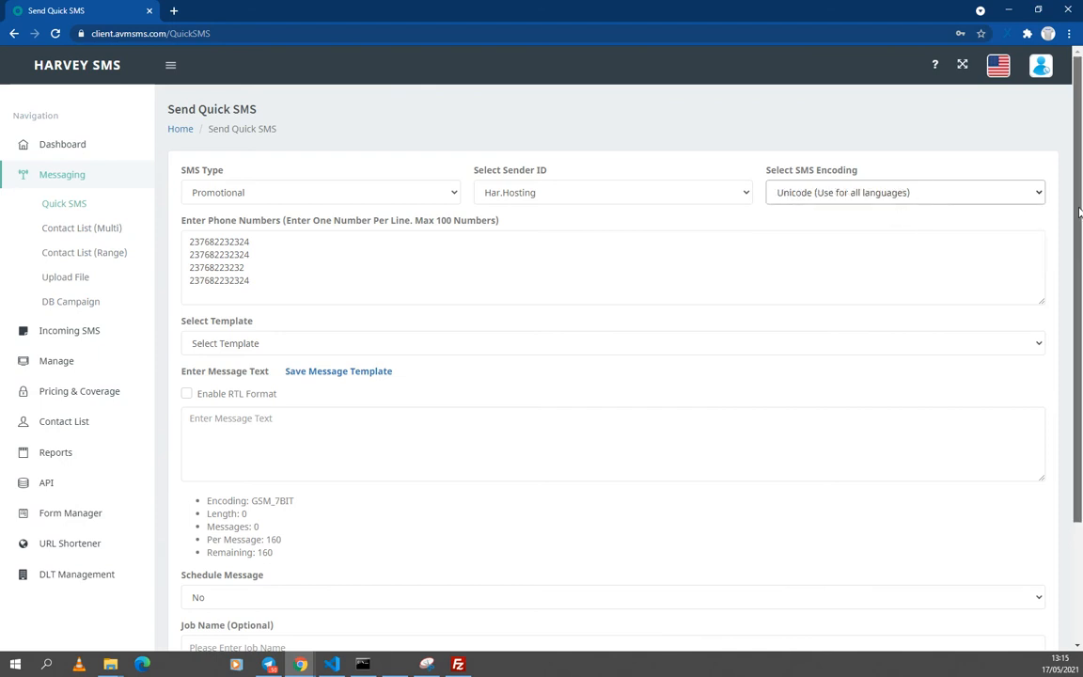
left_click_drag(1079, 211, 1077, 248)
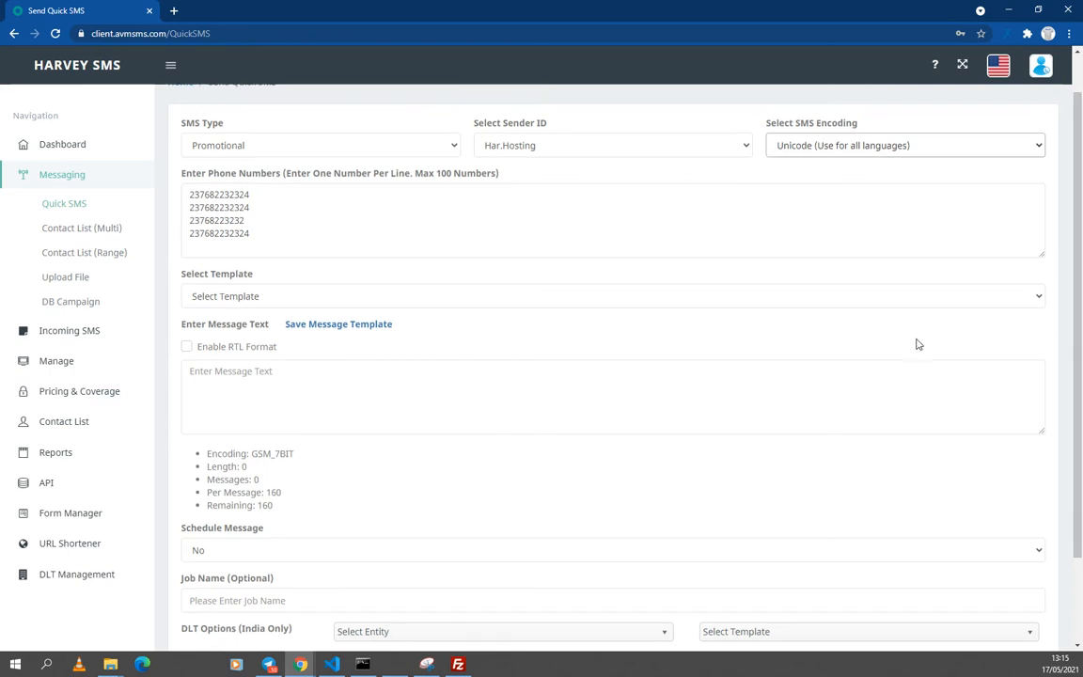
Step: Write the message 'Hello! merci d'avoir choisi Harvey sms', fixing the typos in 'choisi' and 'sms'
left_click(912, 308)
left_click(911, 308)
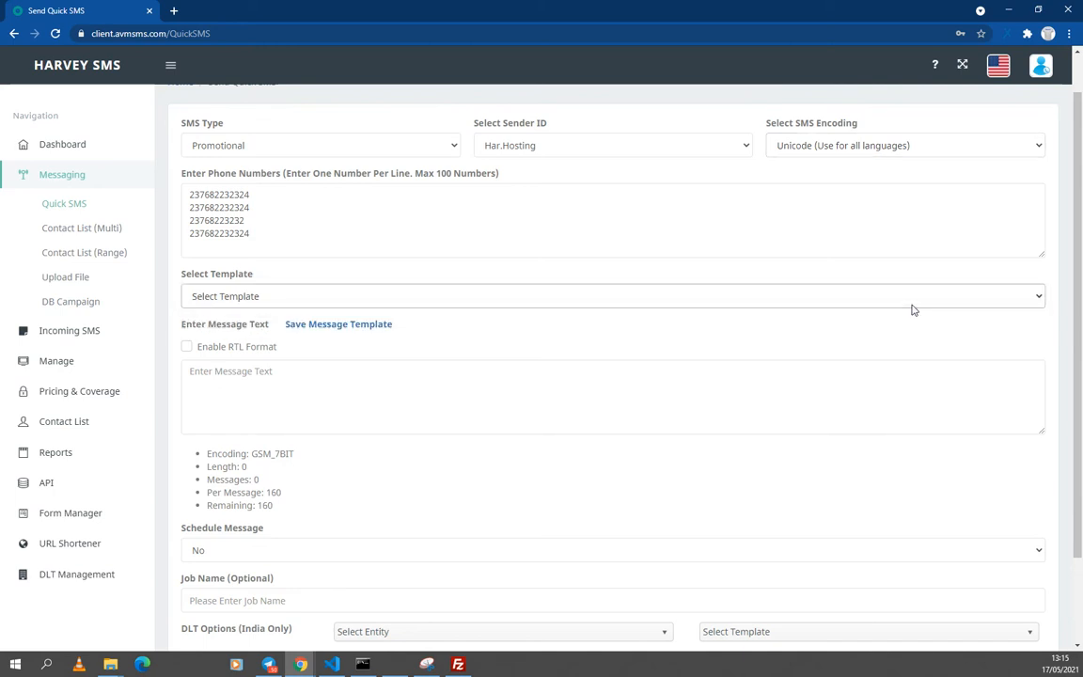
left_click(294, 409)
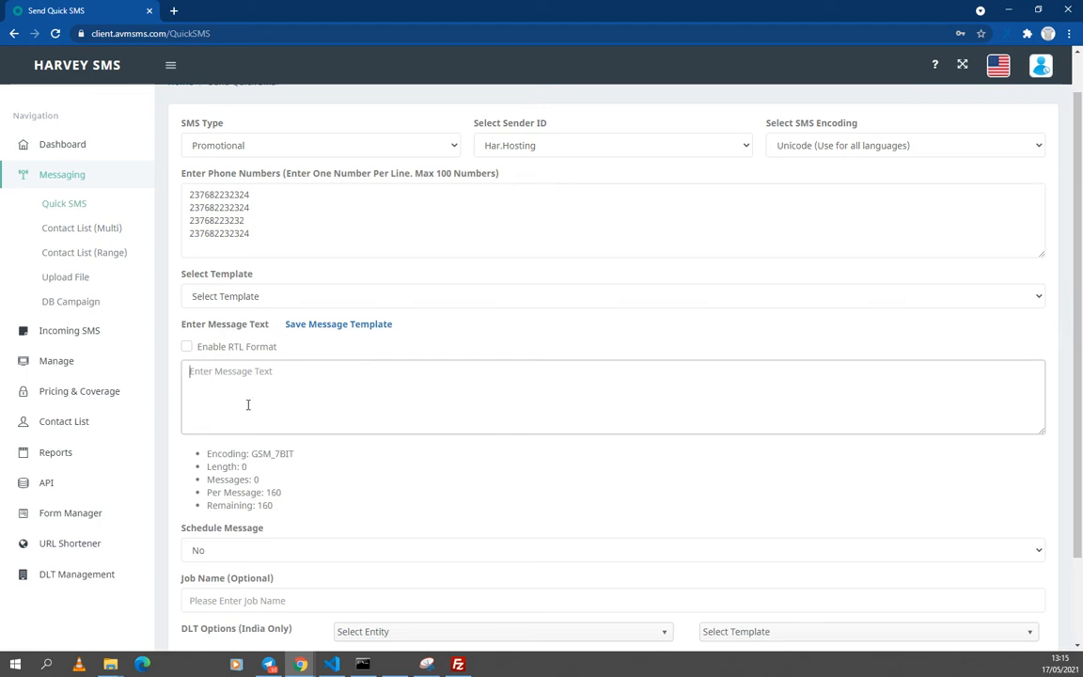
type("H")
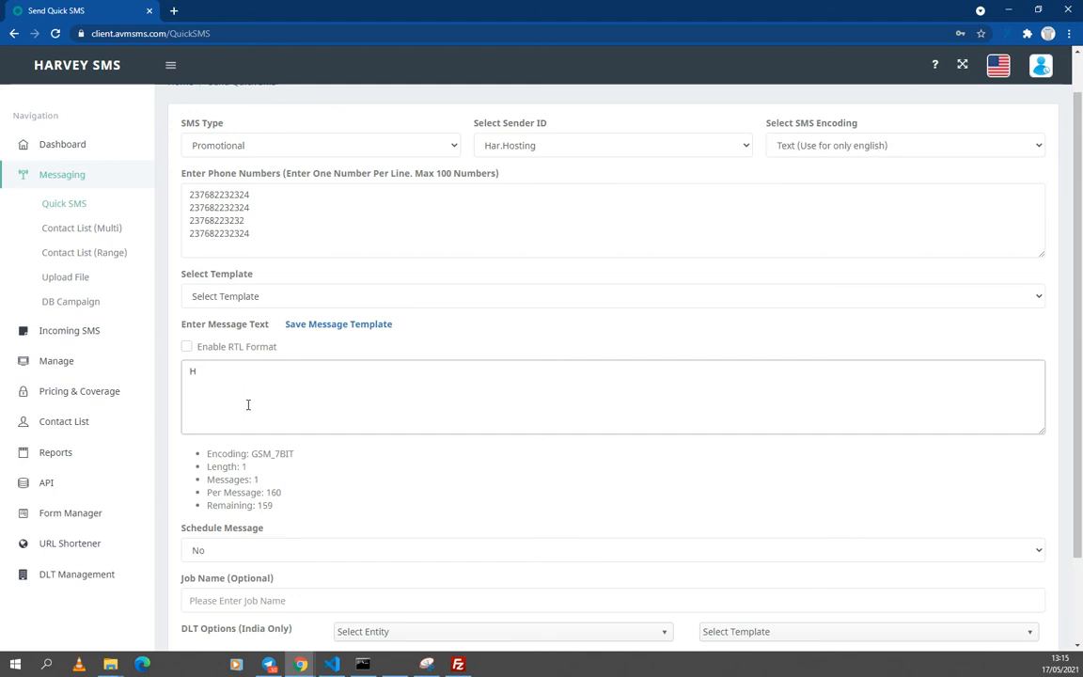
type("ello! merci d'avoir cjhoisiut")
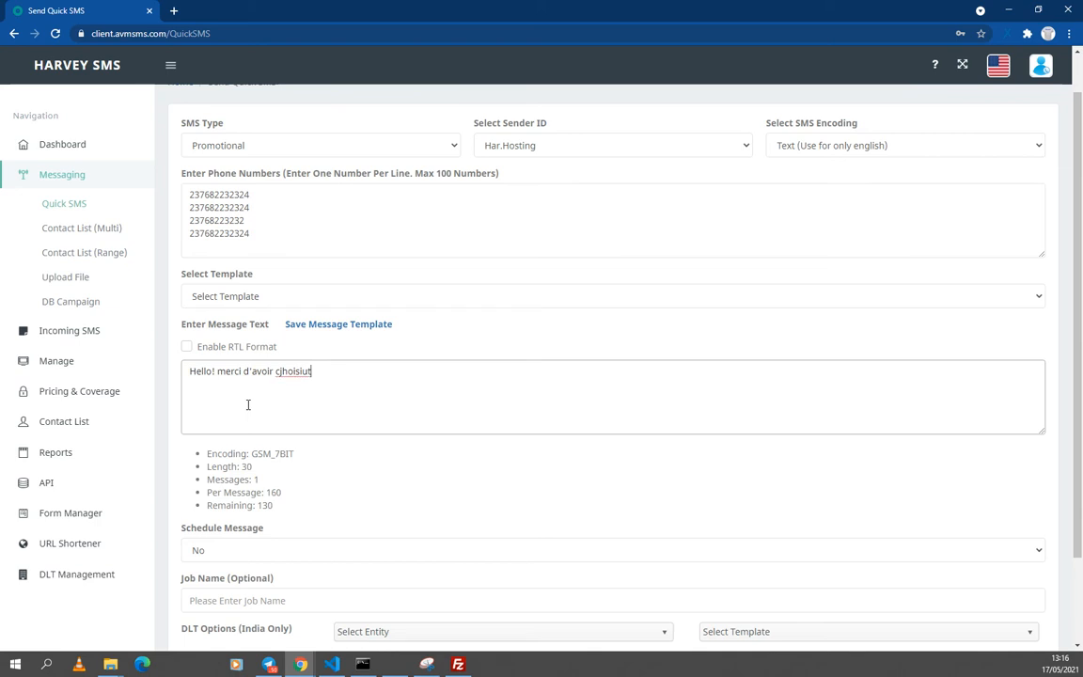
key("BackSpace")
key("BackSpace")
key("BackSpace")
key("BackSpace")
key("BackSpace")
key("BackSpace")
key("BackSpace")
type("hoisi Harvey bsms")
key("Left")
key("Left")
key("Left")
key("BackSpace")
scroll(645, 440, "down", 2)
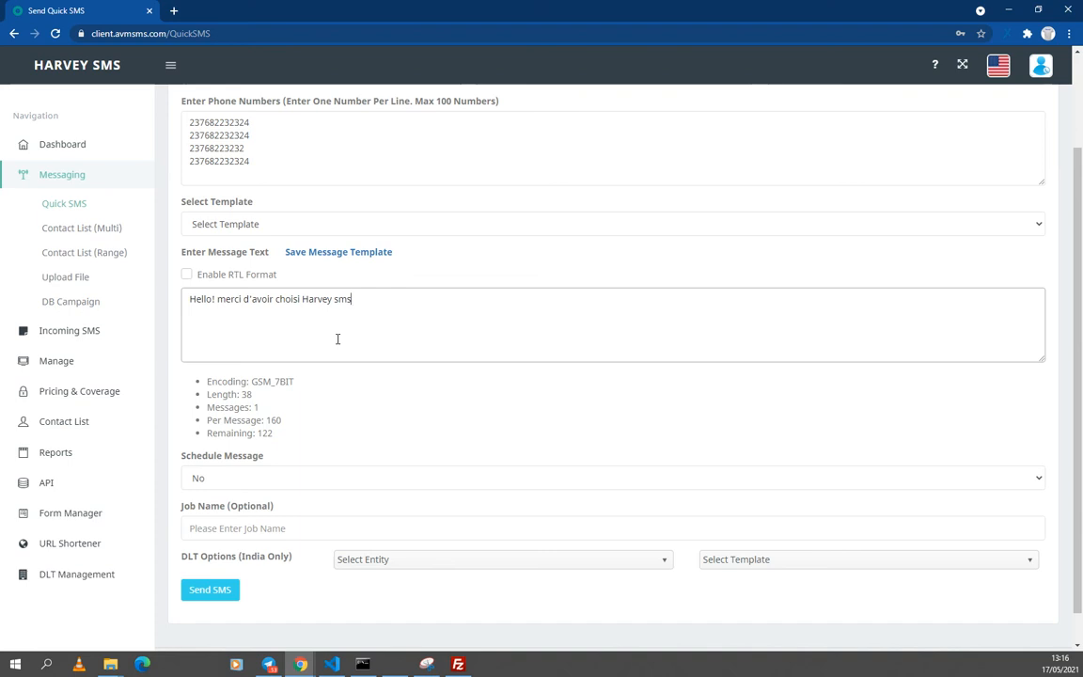
left_click(251, 394)
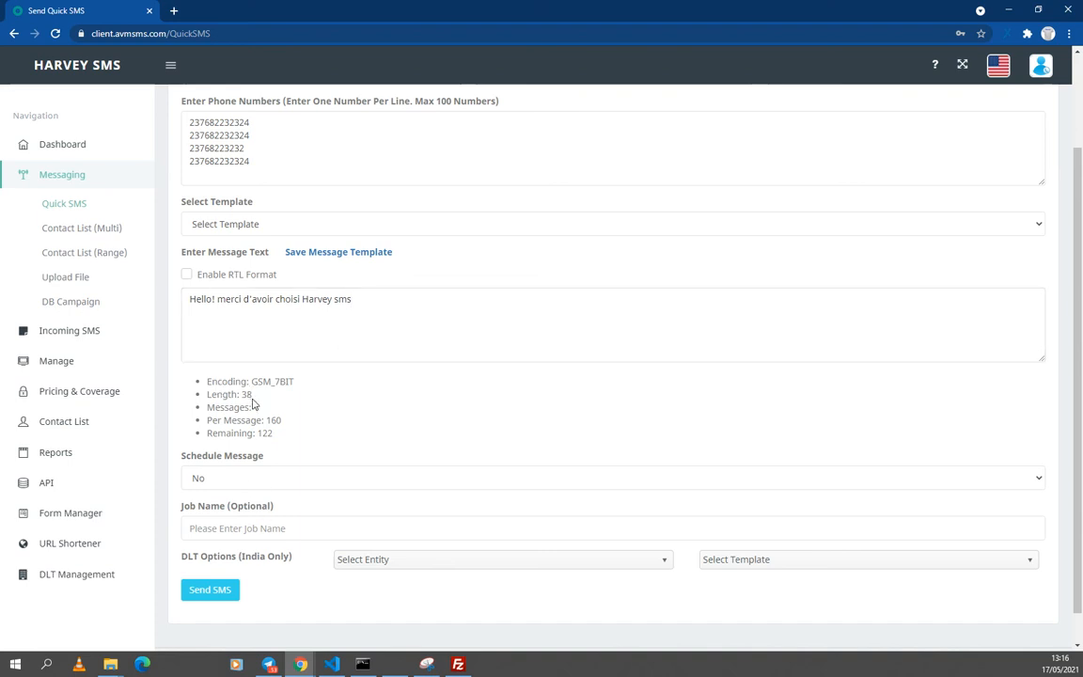
double_click(256, 408)
double_click(271, 423)
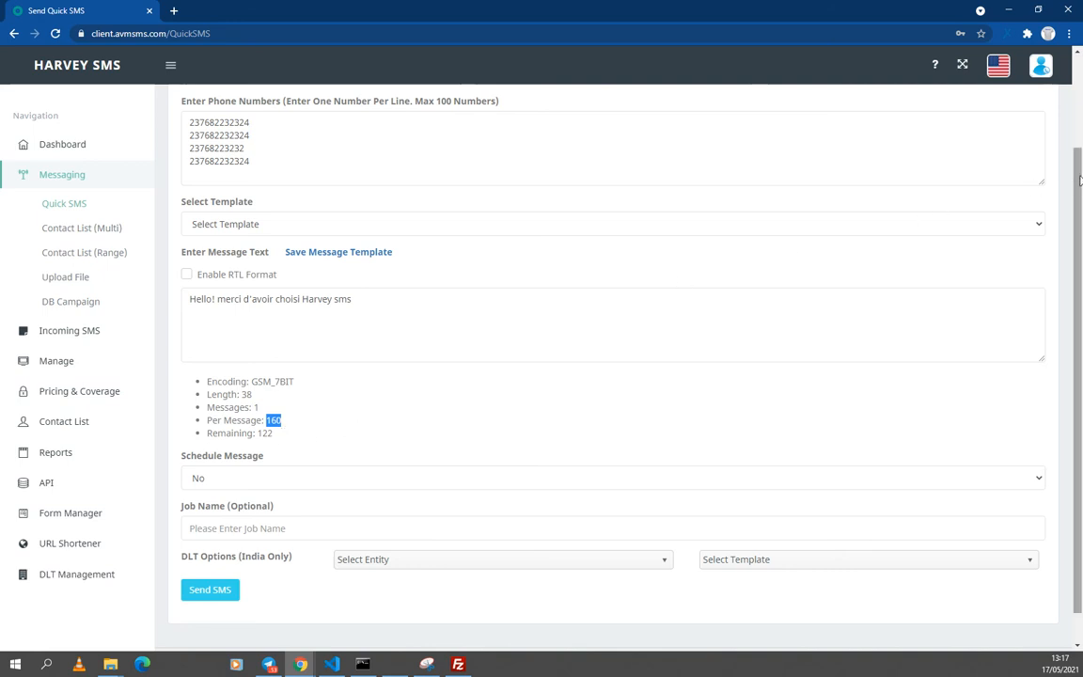
scroll(1081, 230, "down", 1)
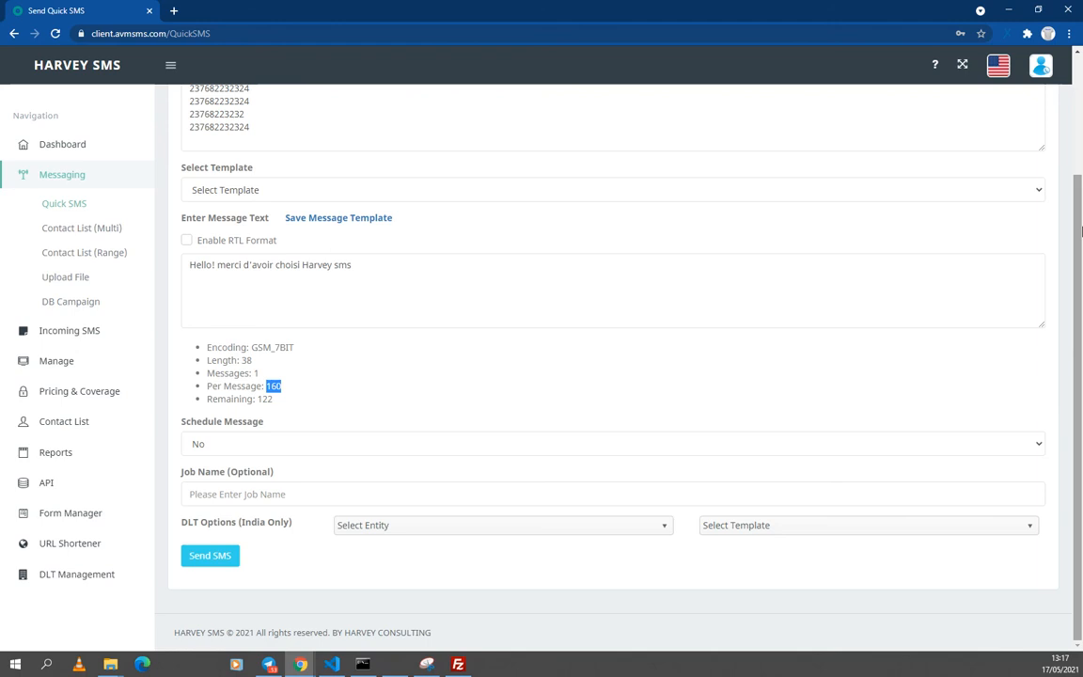
Step: Set Schedule Message to Yes
left_click(217, 449)
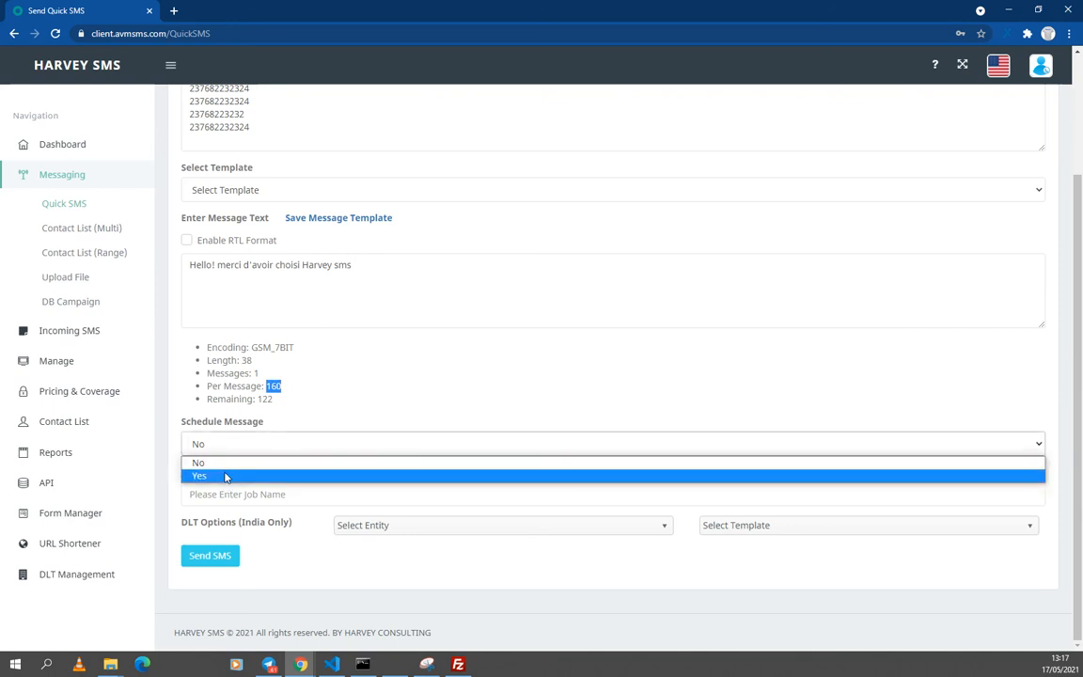
left_click(226, 478)
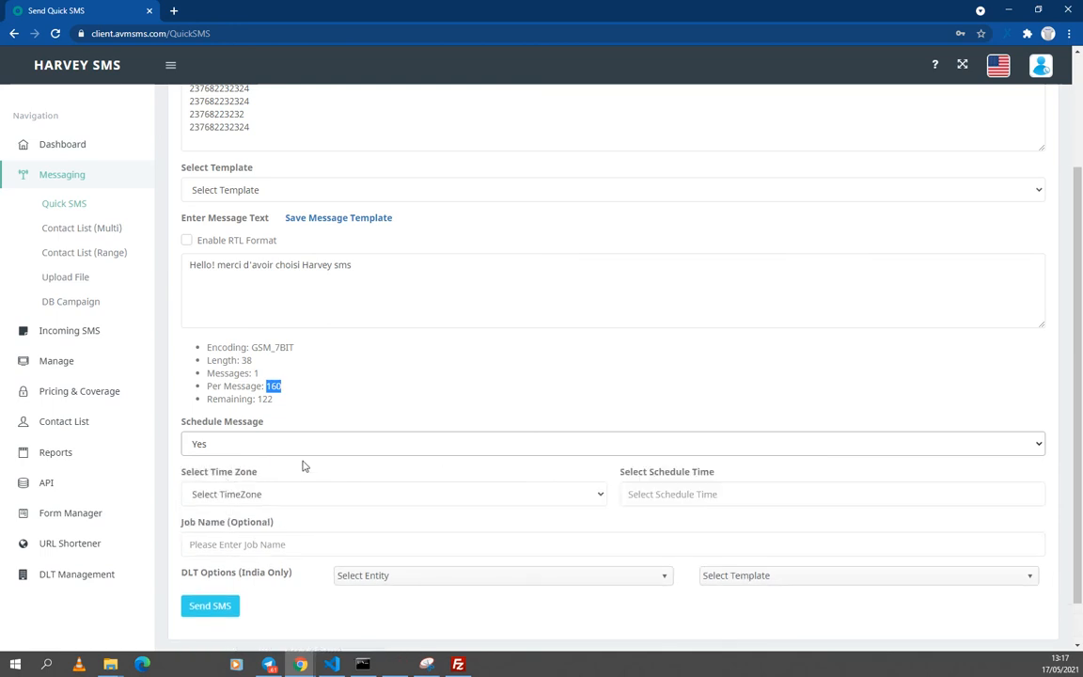
scroll(622, 461, "down", 1)
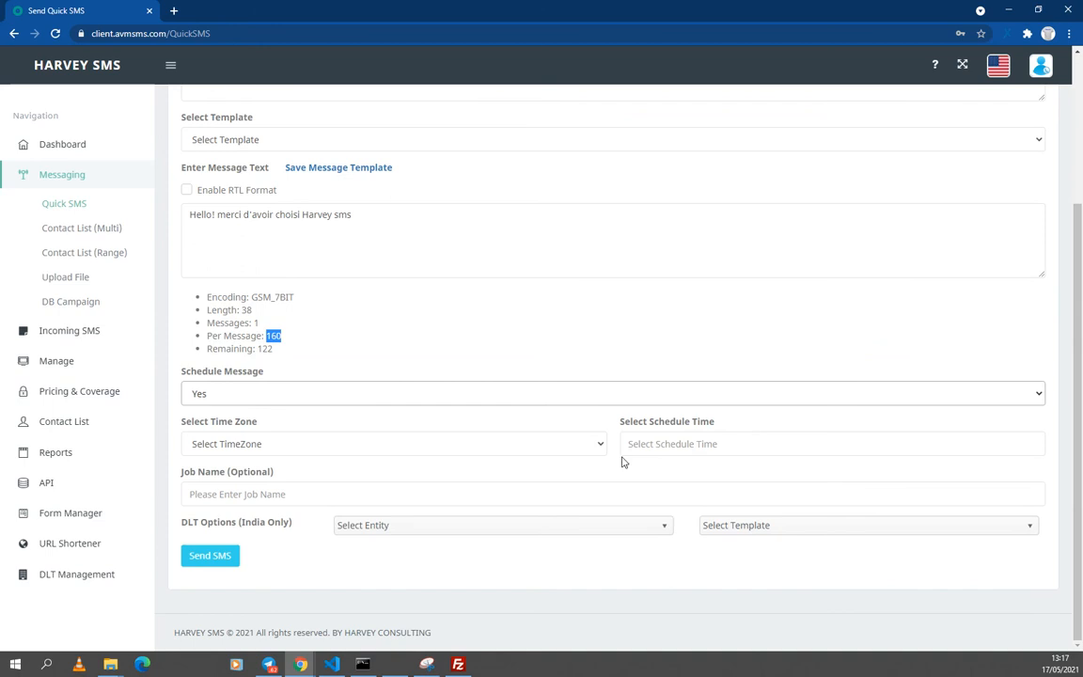
Step: Choose the (GMT+01:00) West Central Africa time zone
left_click(353, 453)
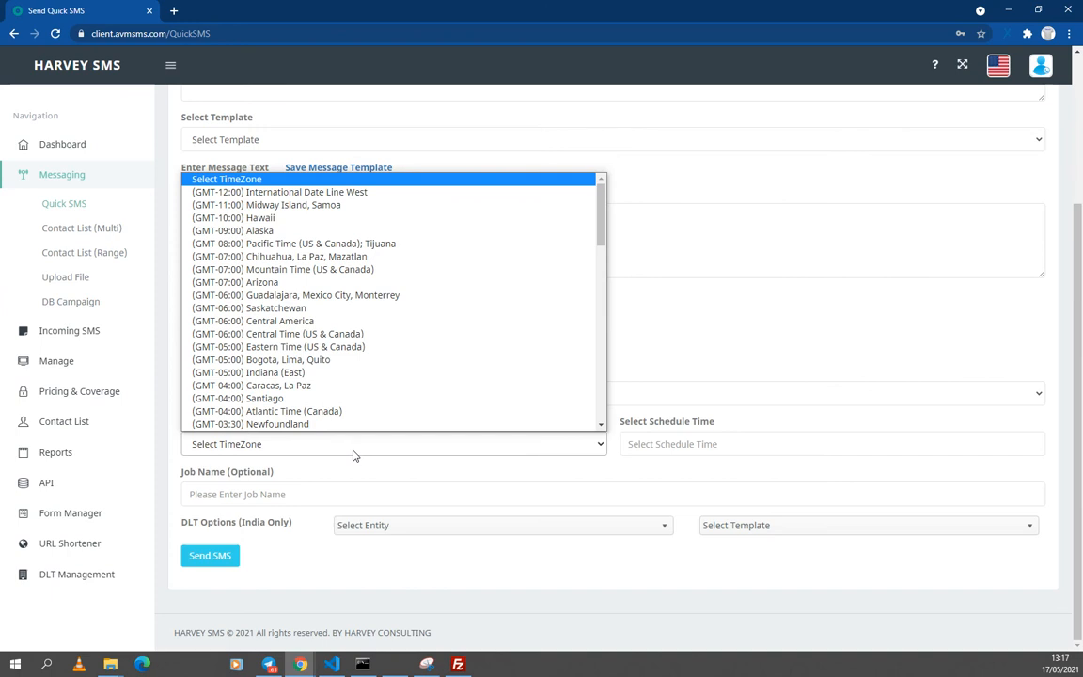
scroll(500, 347, "down", 1)
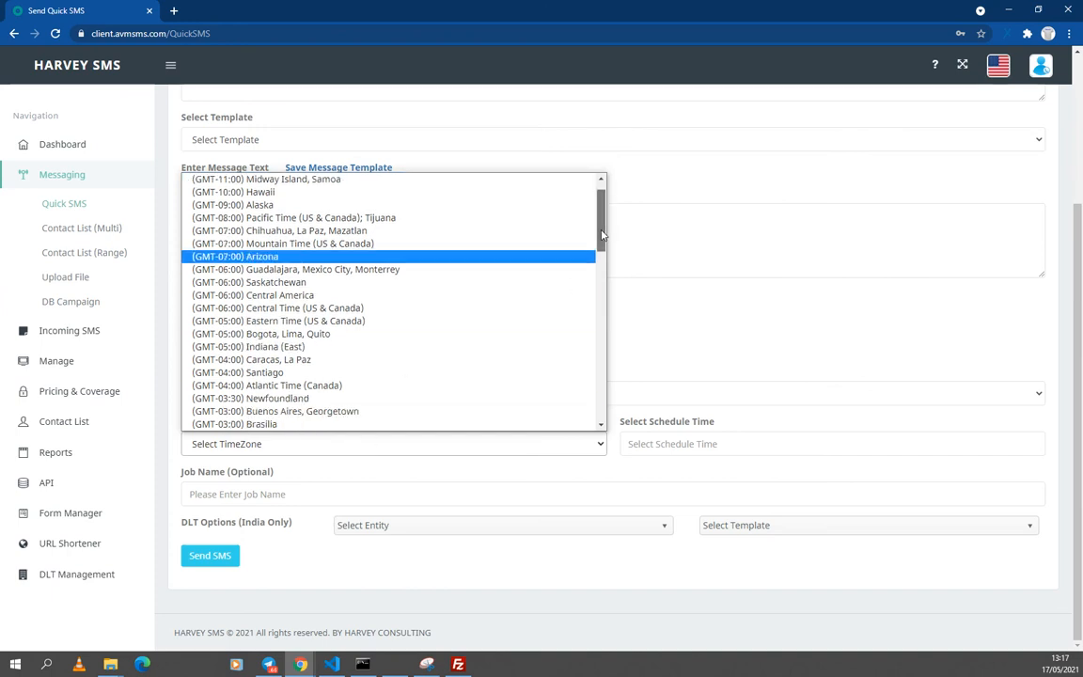
left_click_drag(602, 235, 606, 308)
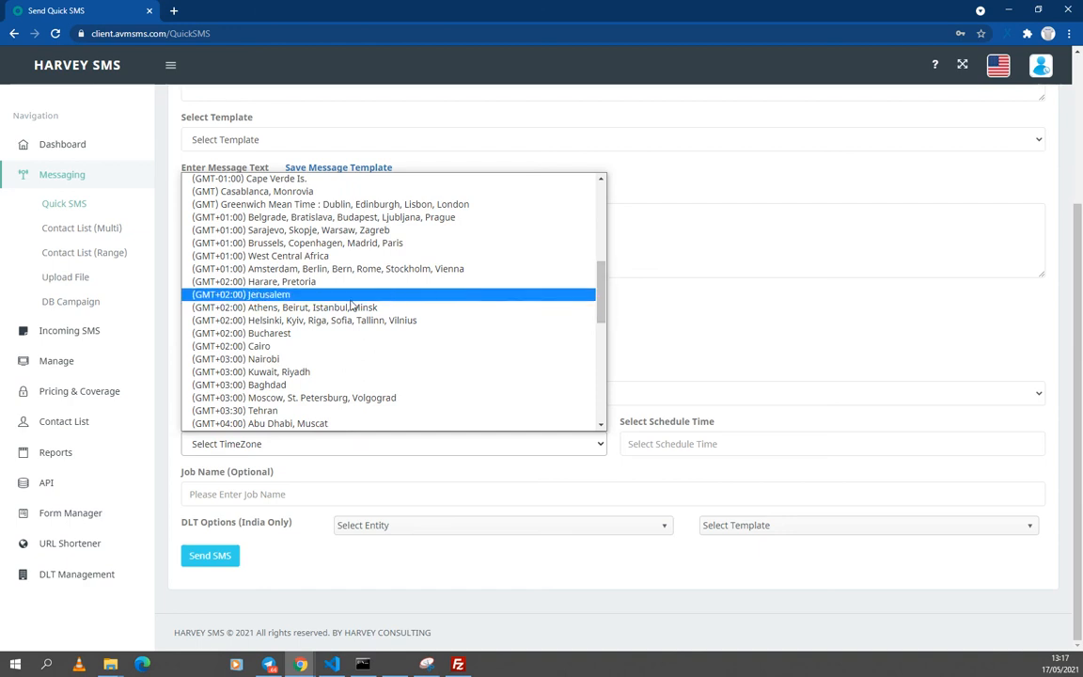
left_click(265, 260)
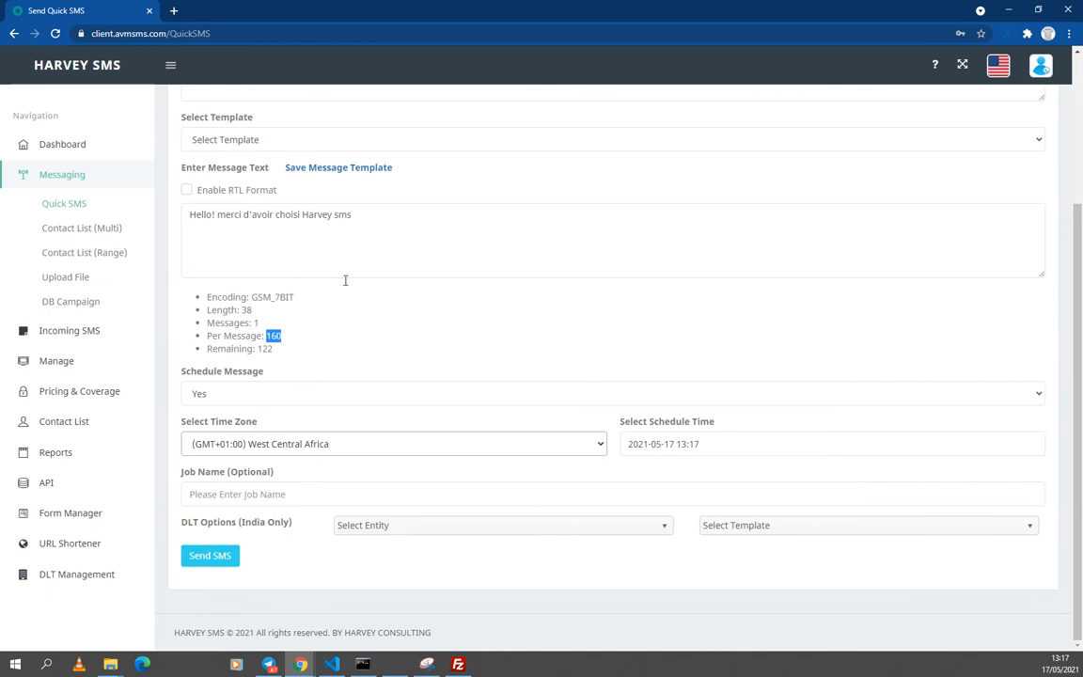
left_click(719, 449)
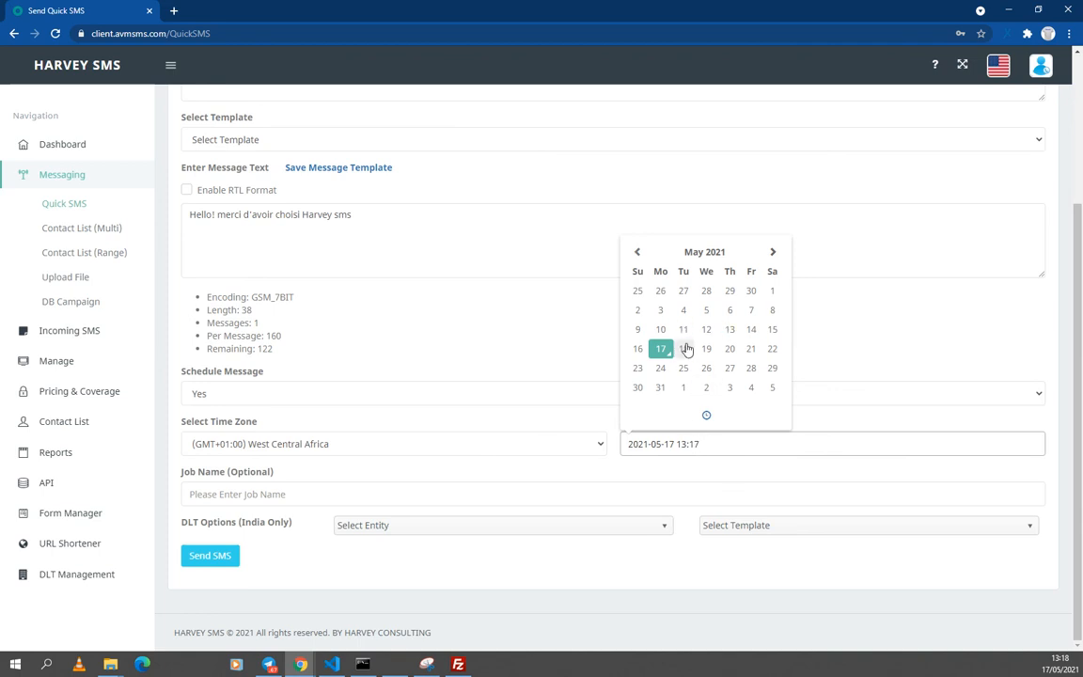
left_click(684, 349)
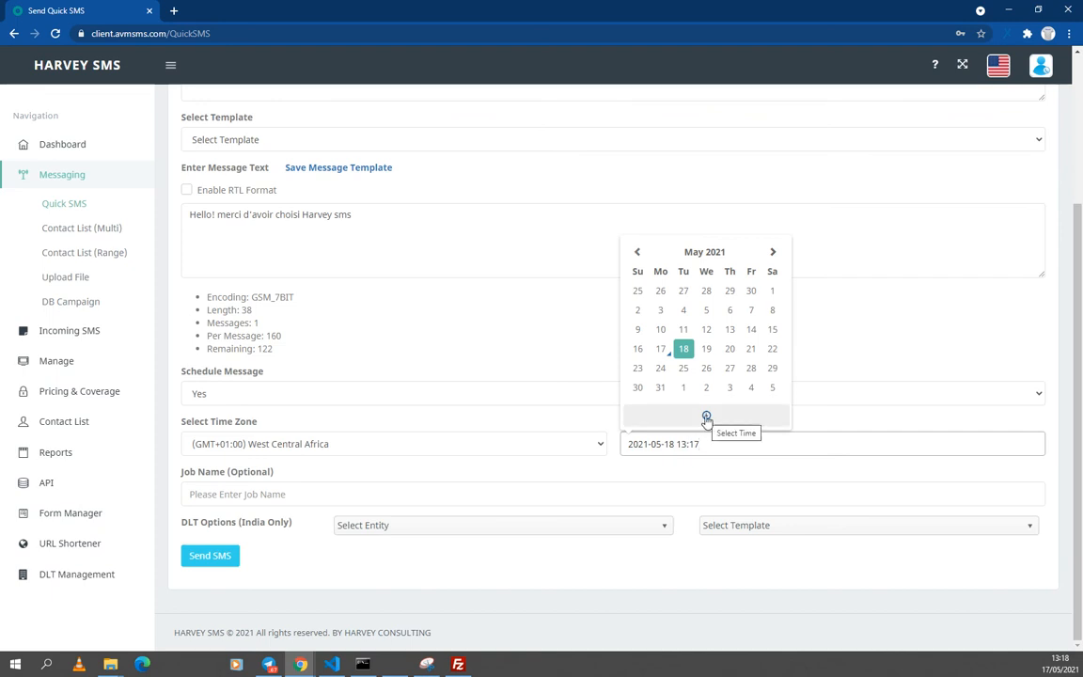
left_click(706, 417)
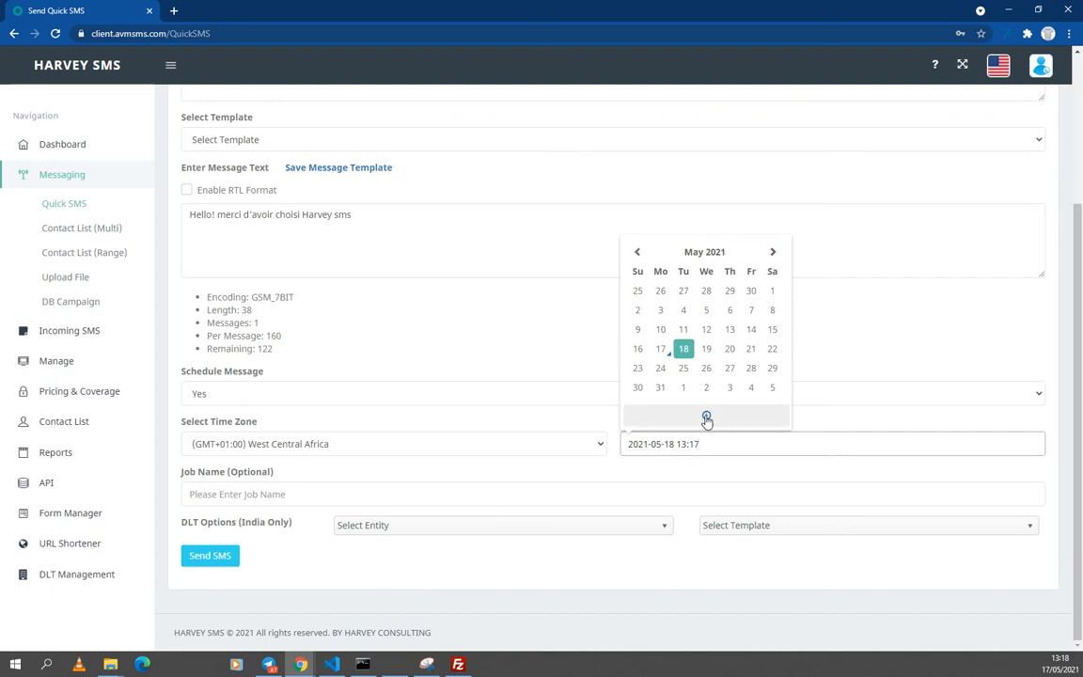
left_click(652, 308)
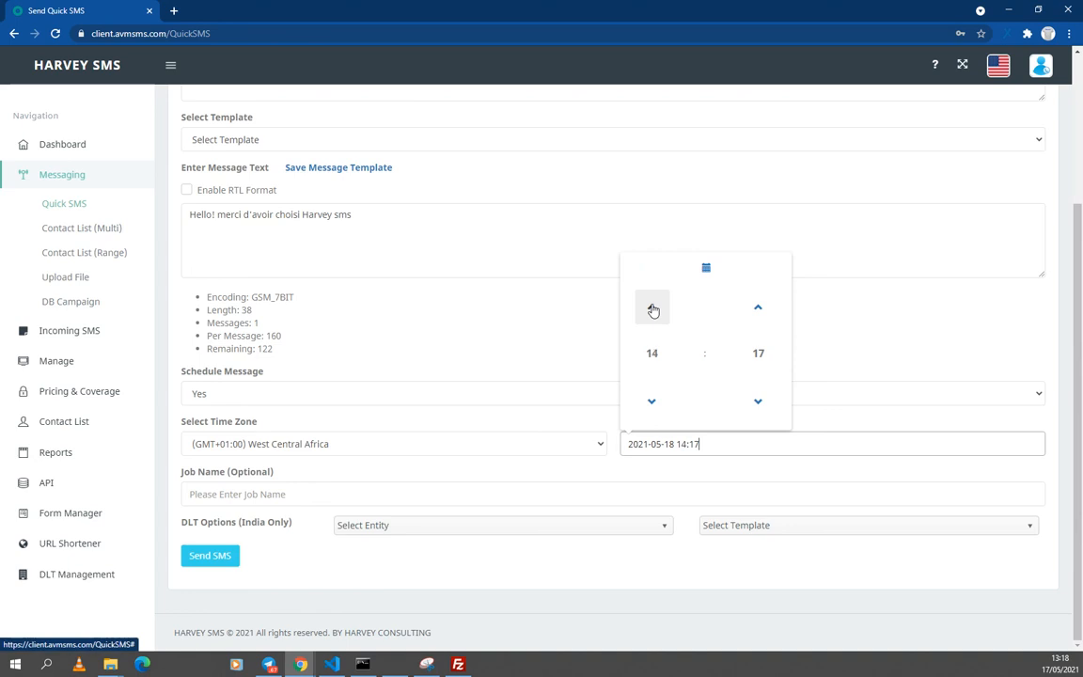
triple_click(652, 308)
triple_click(652, 308)
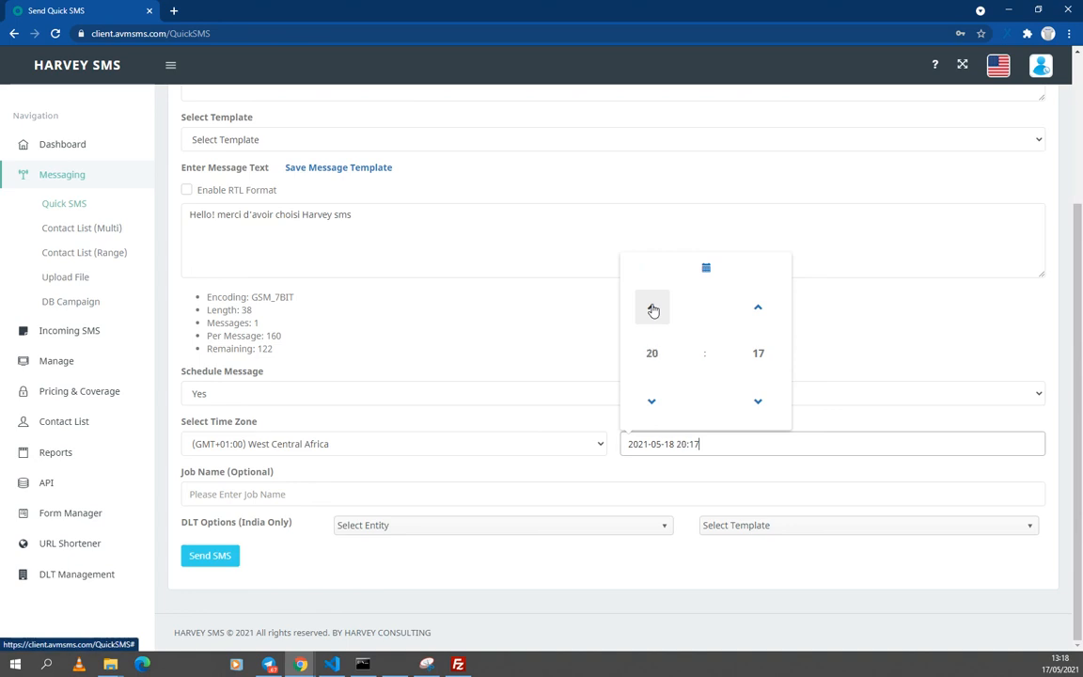
double_click(652, 402)
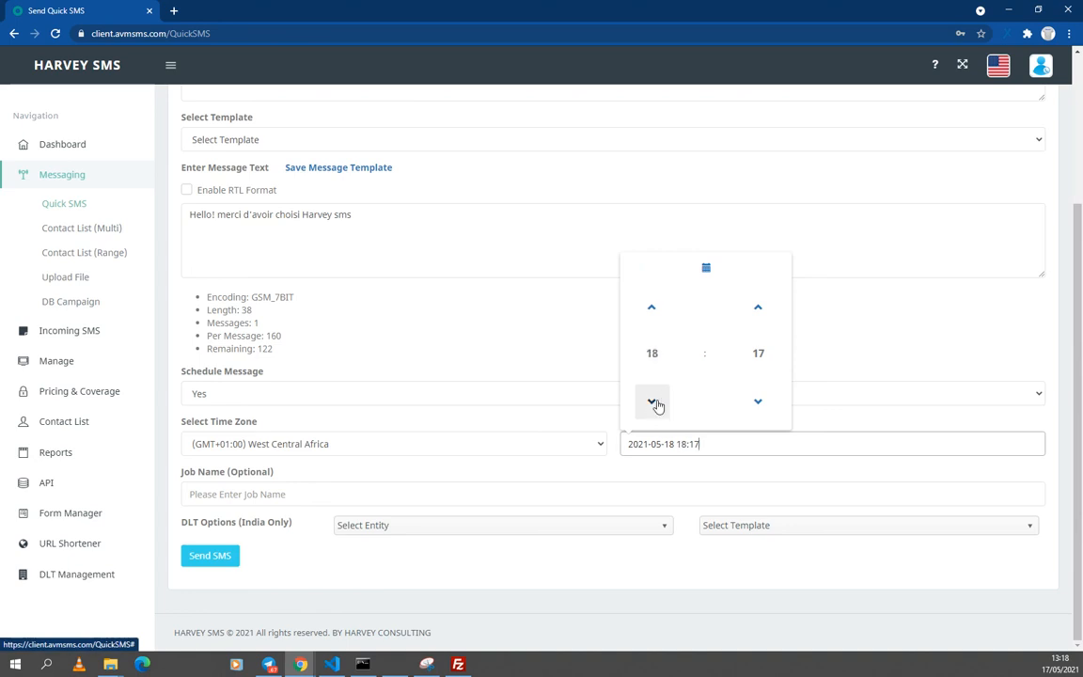
left_click(724, 483)
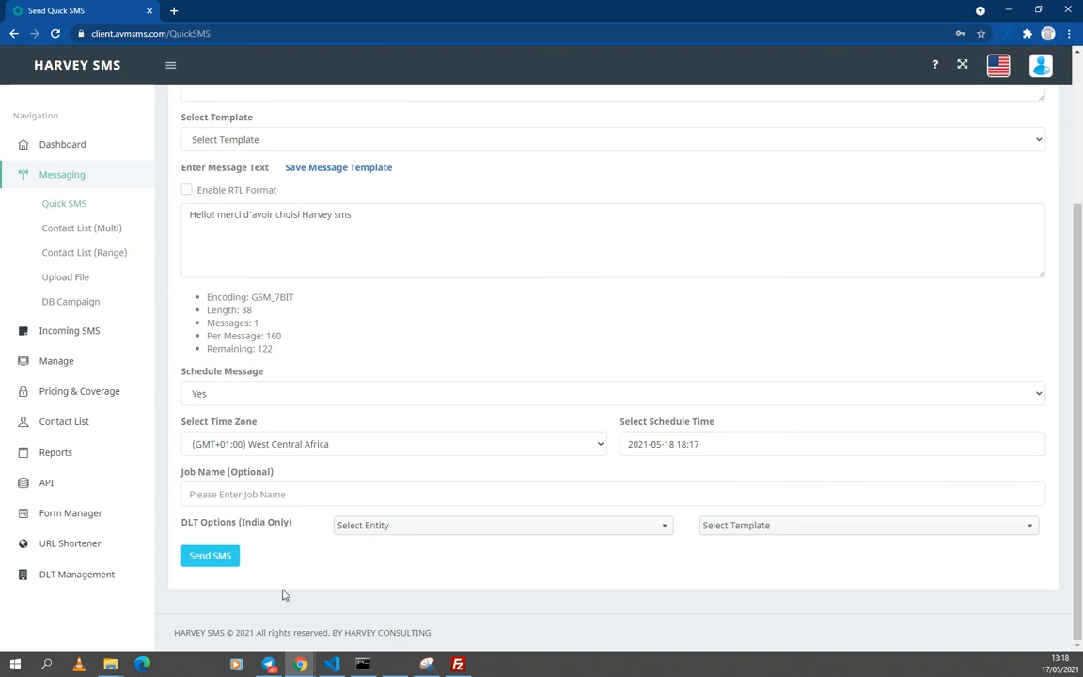
Step: Send the scheduled SMS, leaving Job Name empty, and confirm Yes in the Are you sure? prompt
left_click(221, 494)
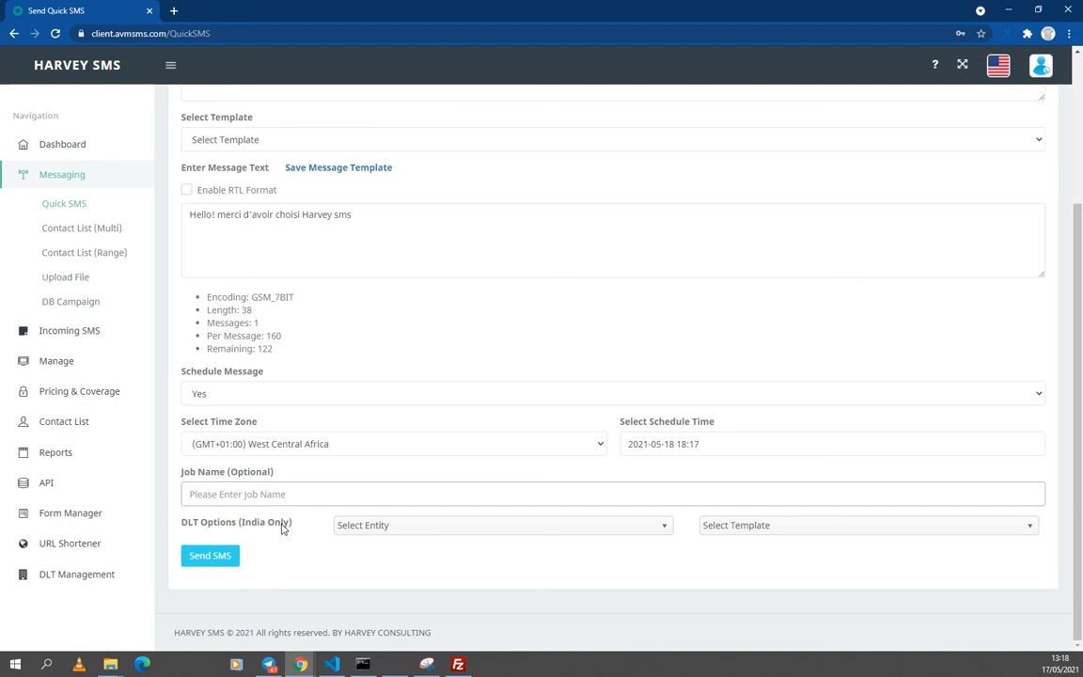
left_click(227, 565)
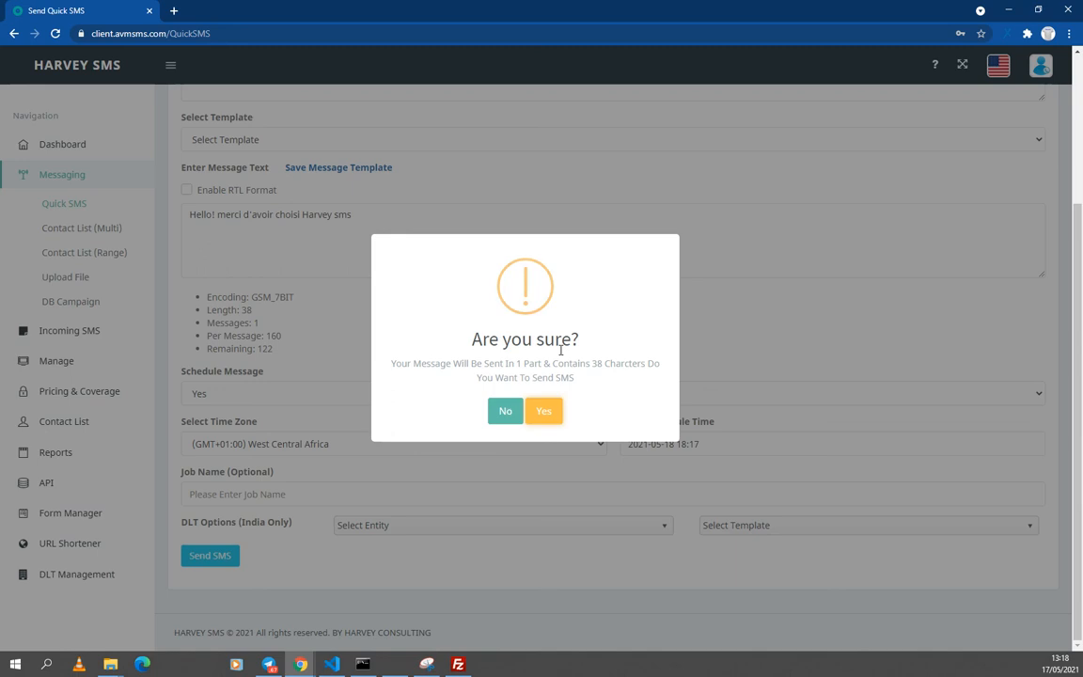
left_click(549, 415)
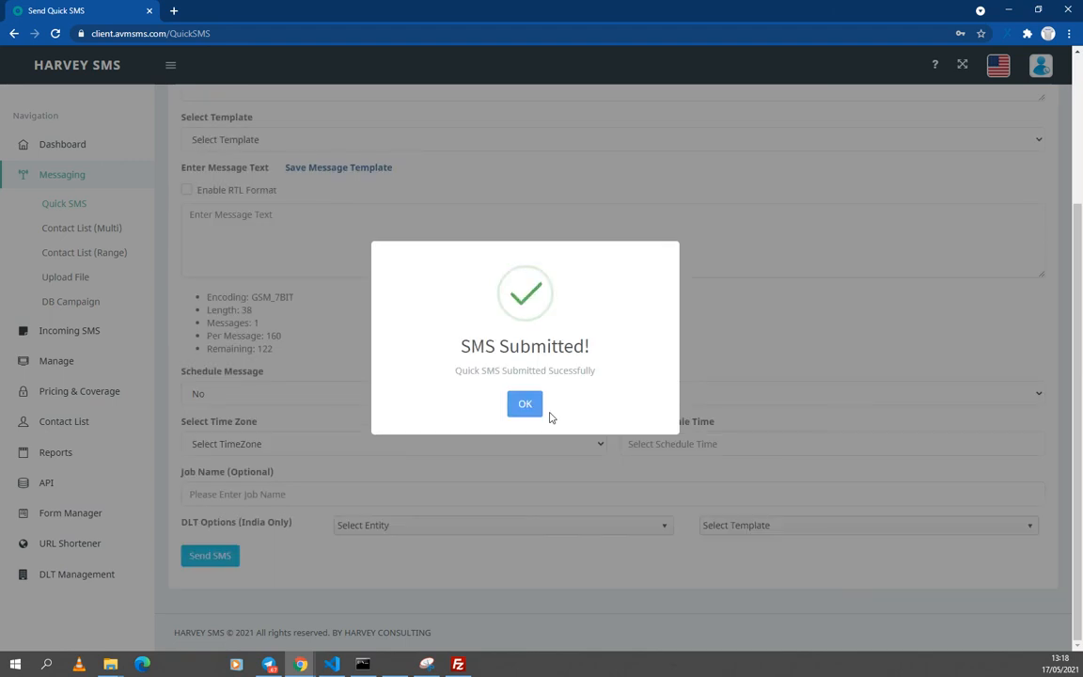
Step: Close the SMS Submitted! dialog and scroll back to the top of the cleared form
left_click(525, 405)
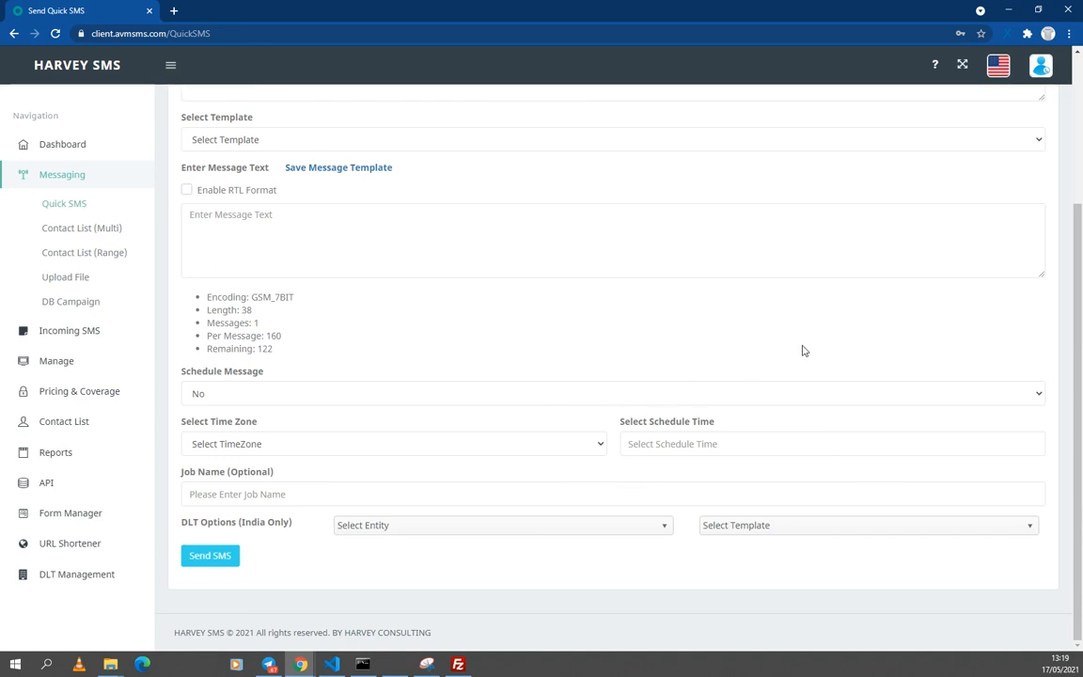
scroll(1069, 259, "up", 1)
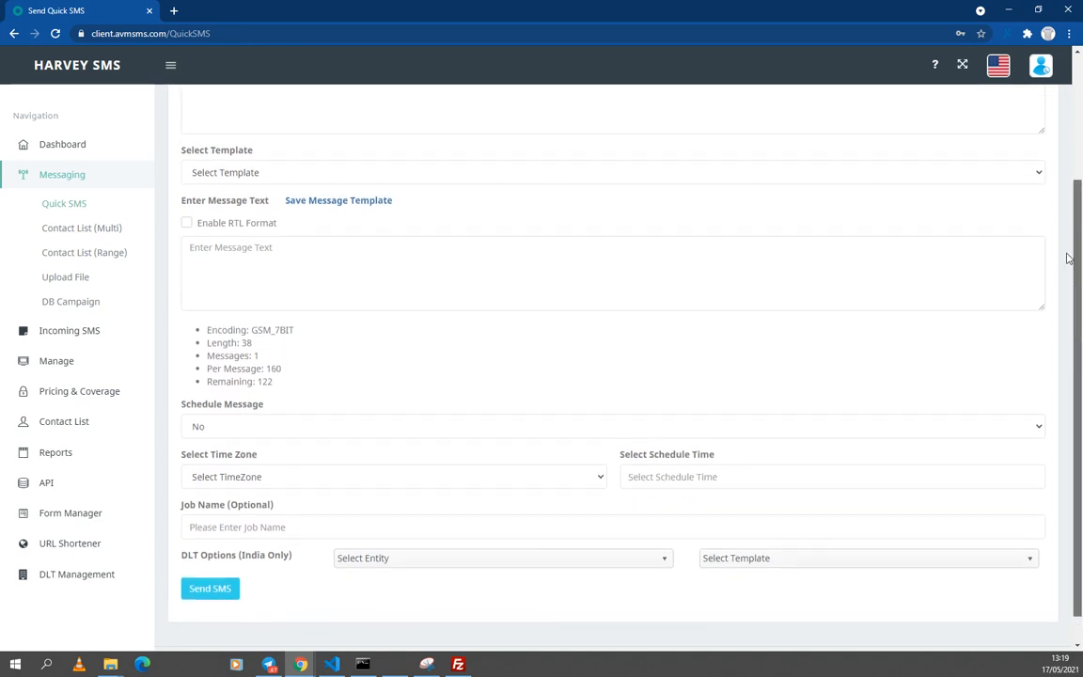
scroll(1069, 259, "up", 2)
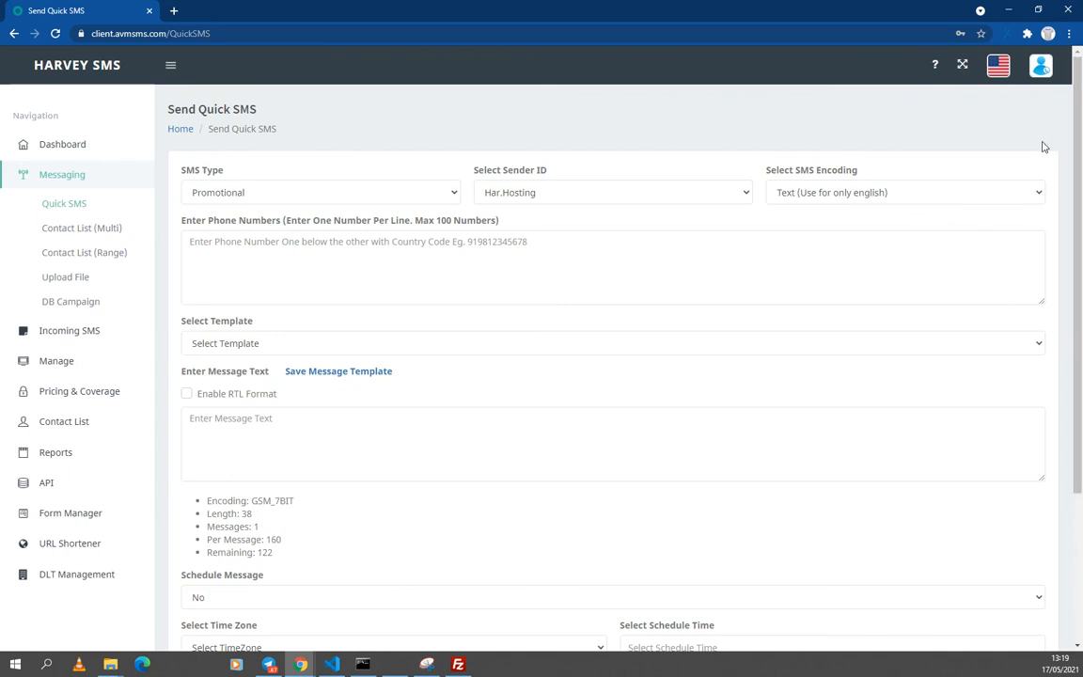